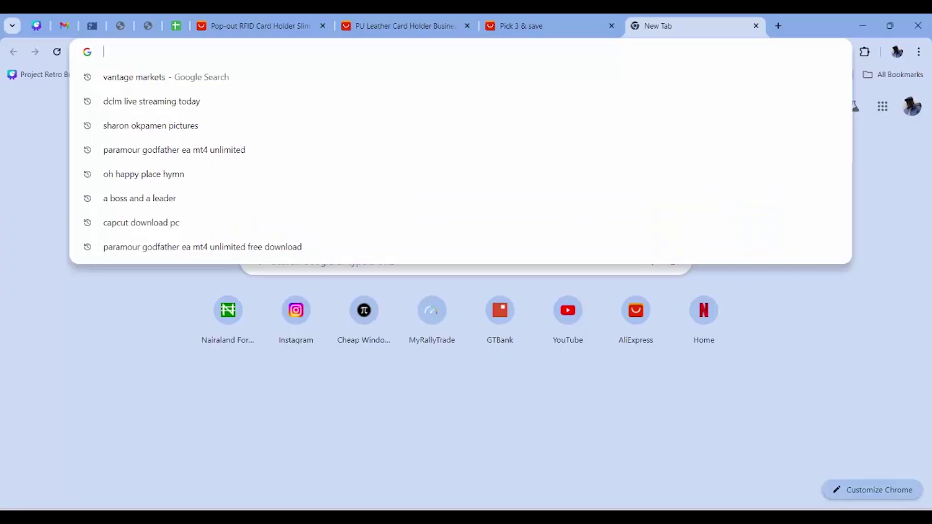
- Load rally.trade and download the MT5 terminal setup file
type("rally.trade")
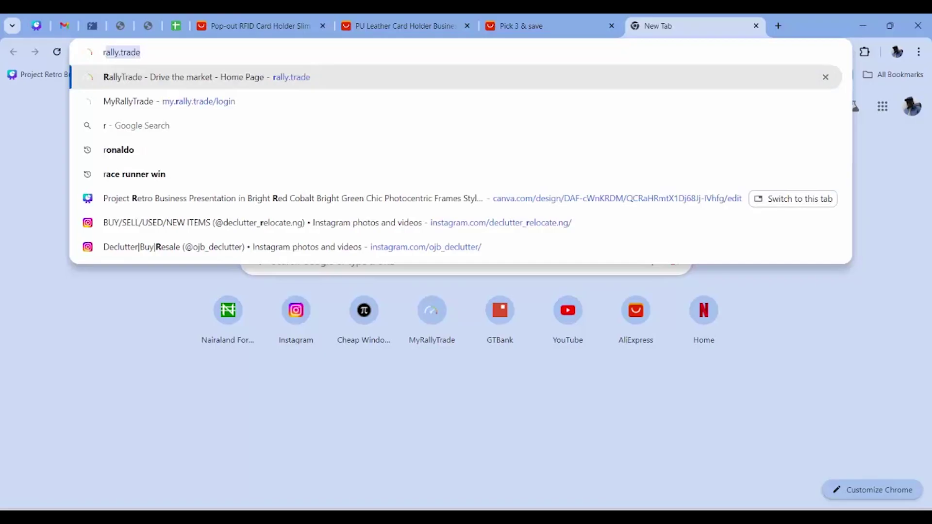
key("Return")
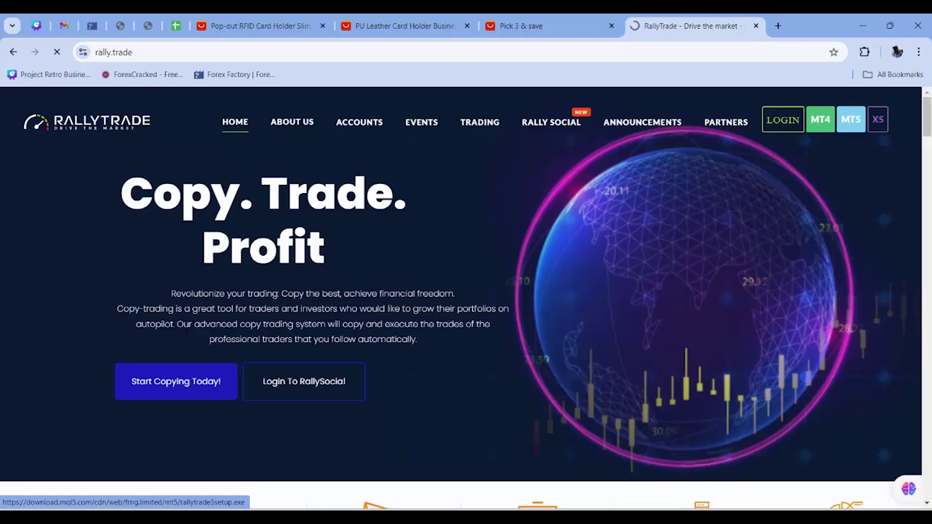
left_click(850, 119)
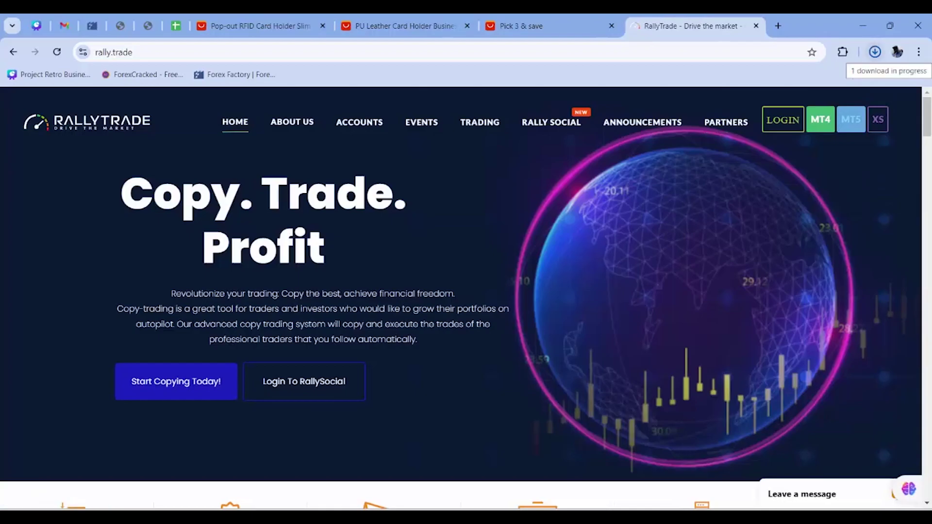
left_click(875, 51)
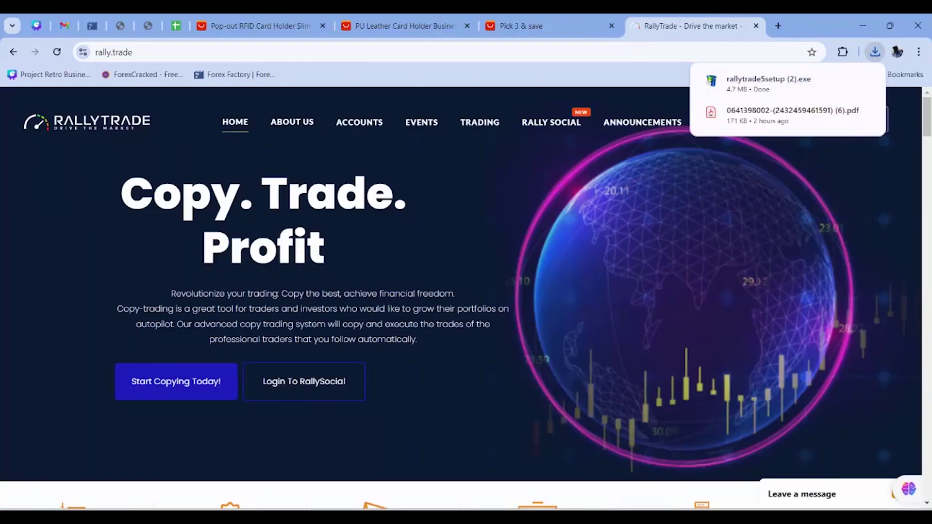
- Download the MT4 terminal setup file and show it in its folder
mouse_move(711, 81)
mouse_move(843, 112)
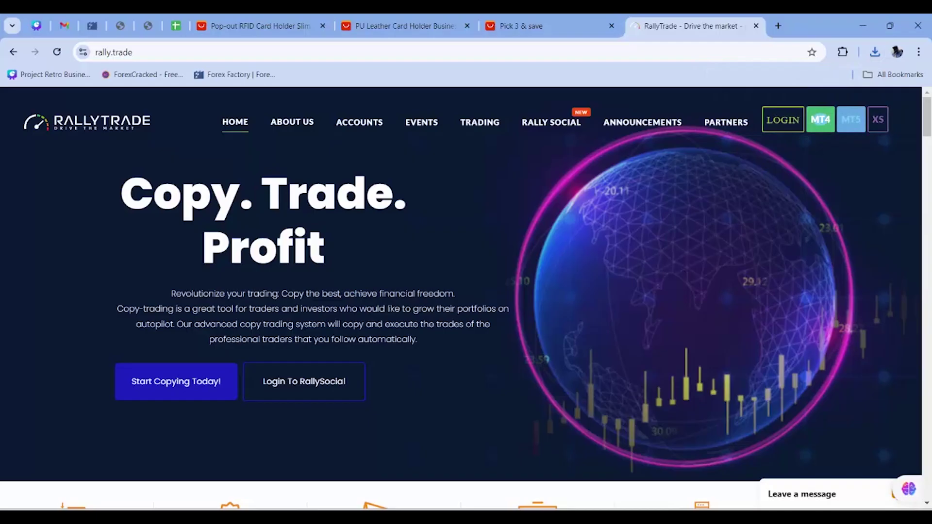
left_click(820, 119)
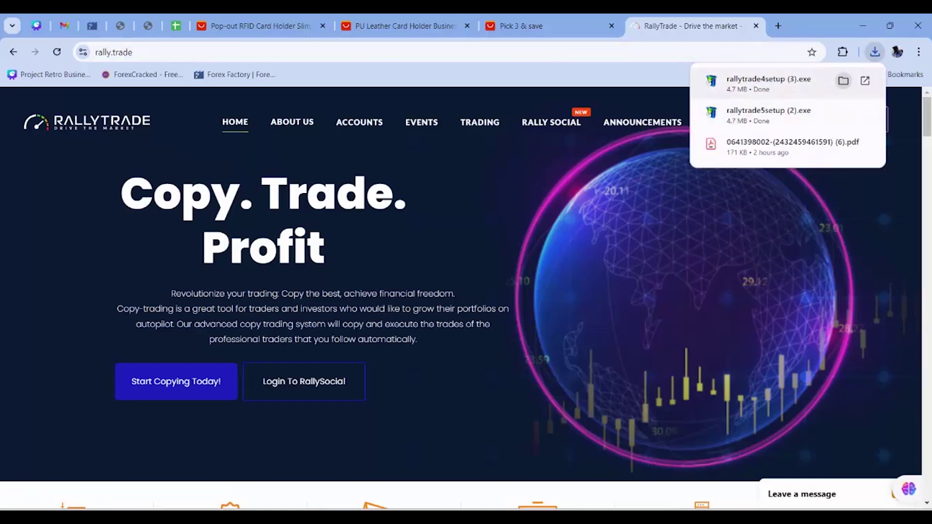
left_click(843, 80)
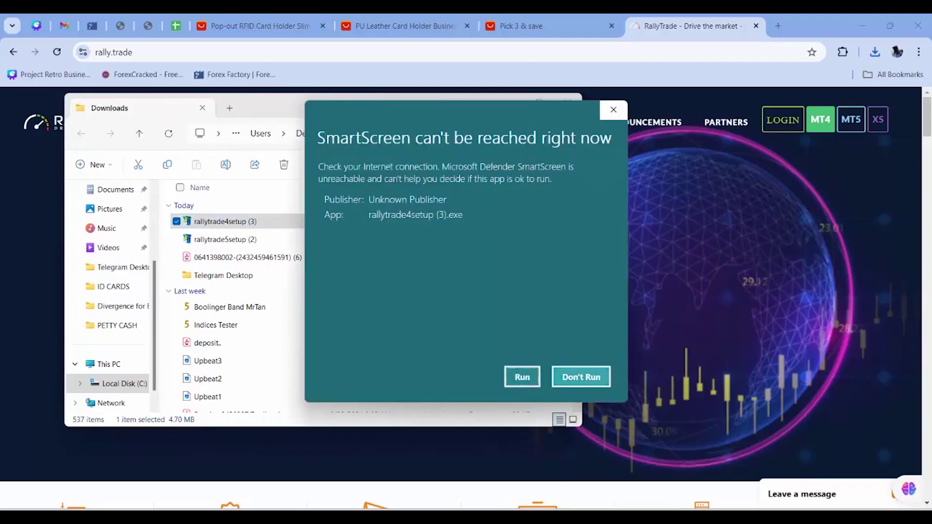
- Let rallytrade4setup (3).exe run past the SmartScreen warning and close the Downloads folder
key("Return")
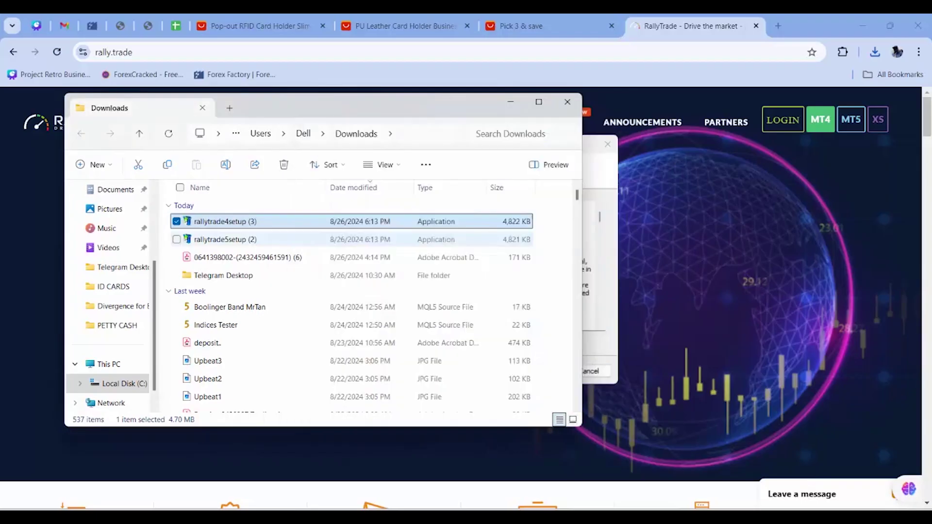
key("alt+F4")
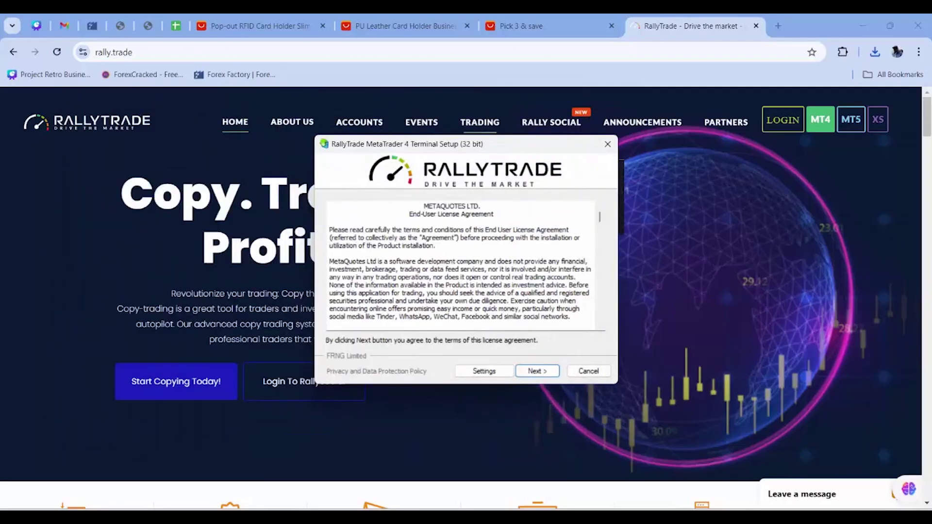
- Accept the licence and change the installation folder to RallyTrade Terminal6
key("Return")
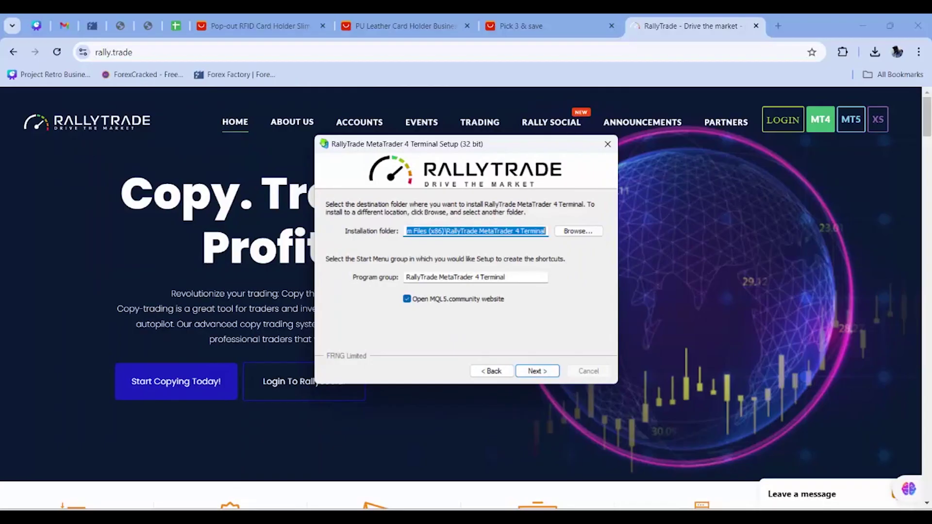
left_click(484, 231)
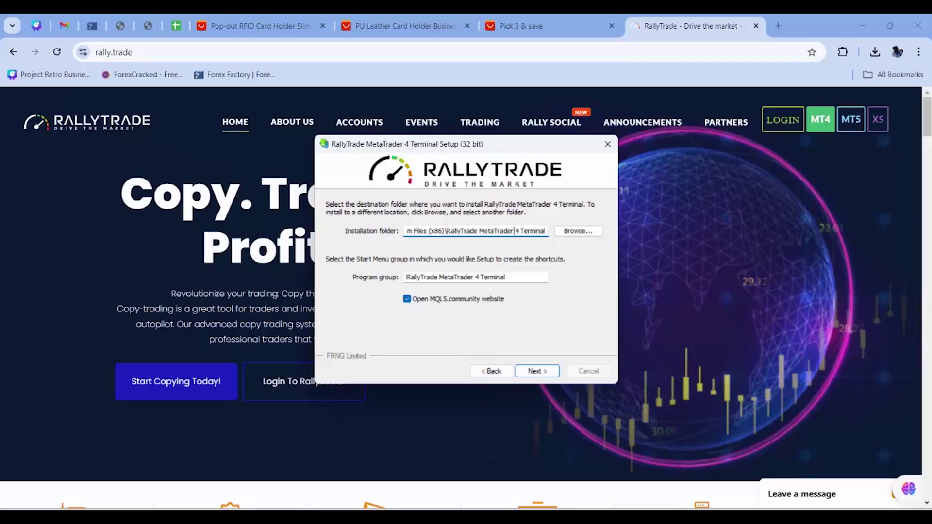
key("Delete")
key("Delete")
key("Delete")
key("Delete")
key("Delete")
key("Delete")
key("Delete")
key("Delete")
key("Delete")
key("Delete")
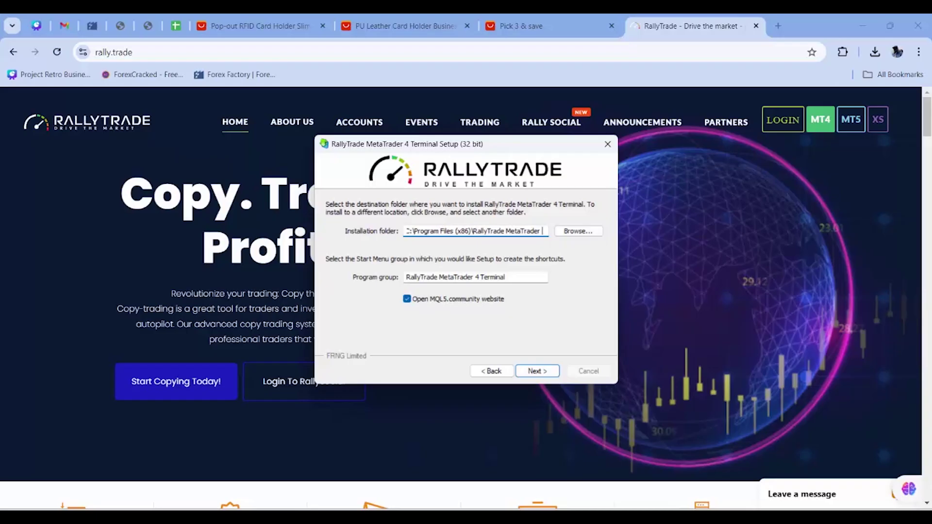
key("BackSpace")
key("BackSpace")
key("BackSpace")
key("BackSpace")
key("BackSpace")
key("BackSpace")
key("BackSpace")
key("BackSpace")
key("BackSpace")
type("Terminal6")
- Turn off the MQL5.community website option and rename the program group to RallyTrade MetaTrader 6 Terminal
left_click(406, 299)
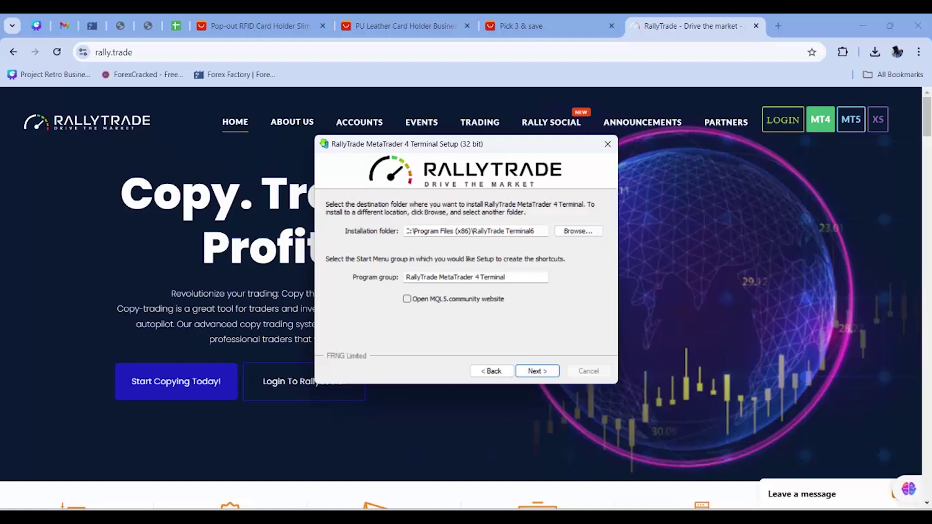
left_click(480, 277)
key("BackSpace")
key("BackSpace")
type("6")
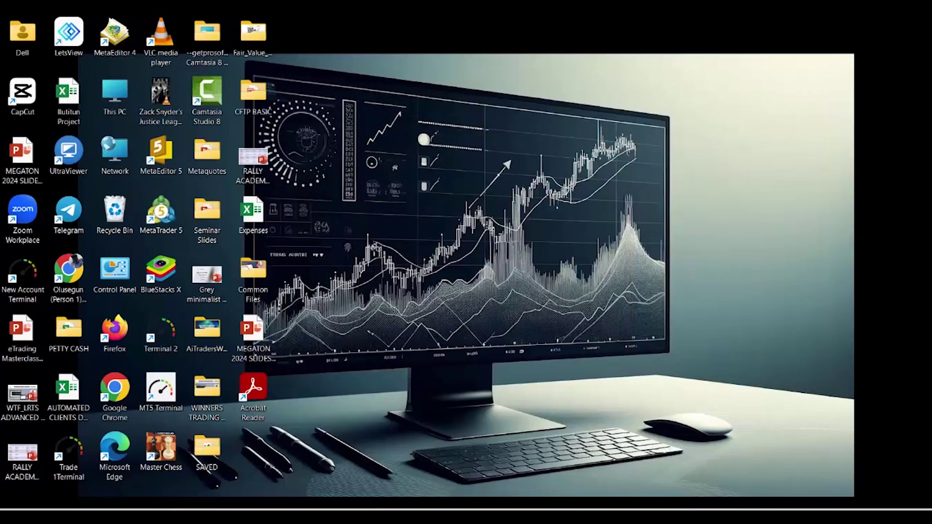
- Run the installation and finish setup so the MT4 terminal launches
left_click(22, 277)
left_click(160, 332)
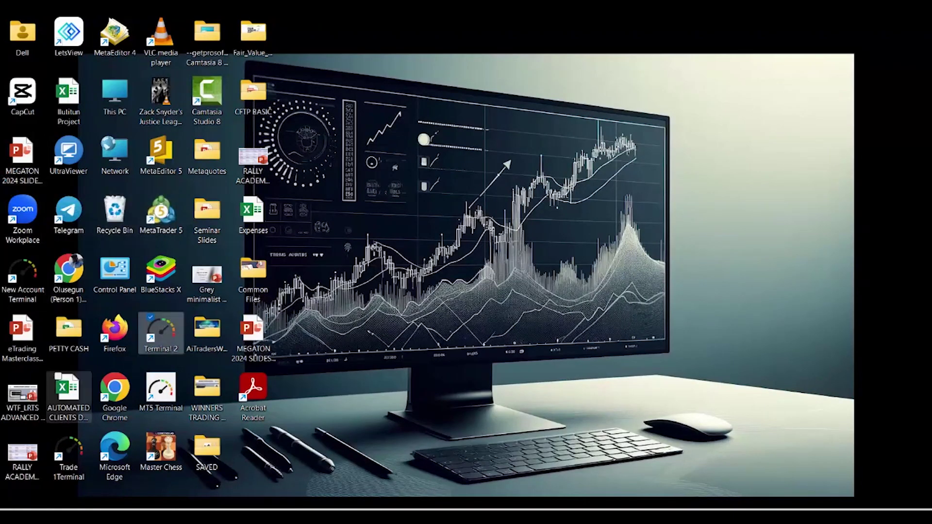
left_click(68, 454)
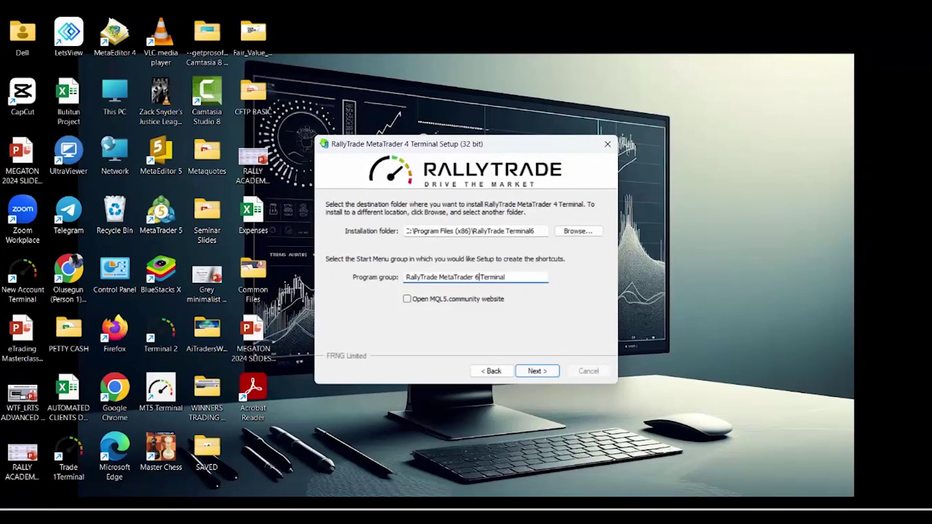
key("Return")
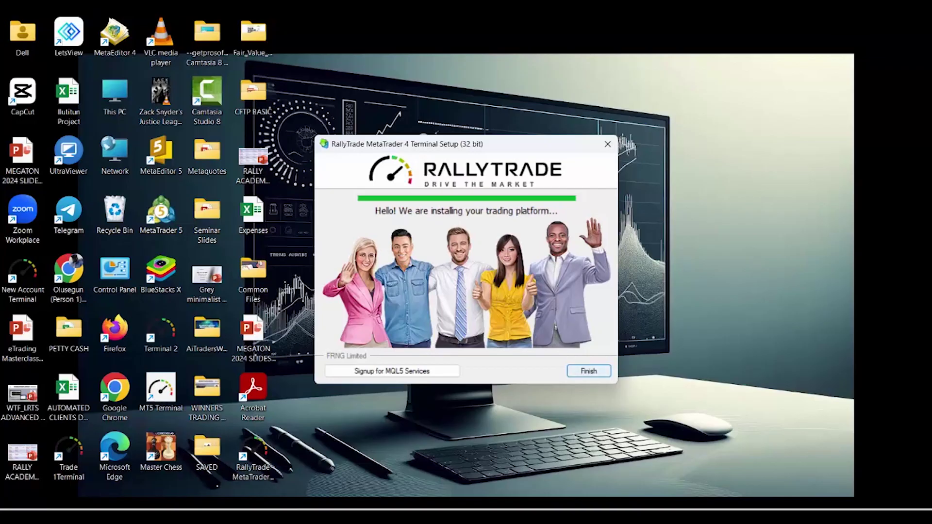
key("Return")
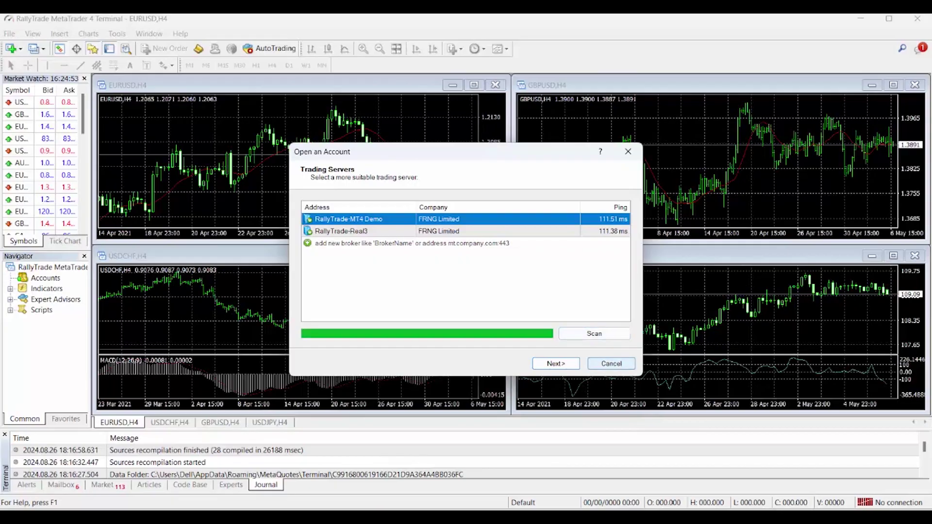
- Skip account opening and set the login form's server back to RallyTrade-MT4 Demo
left_click(611, 364)
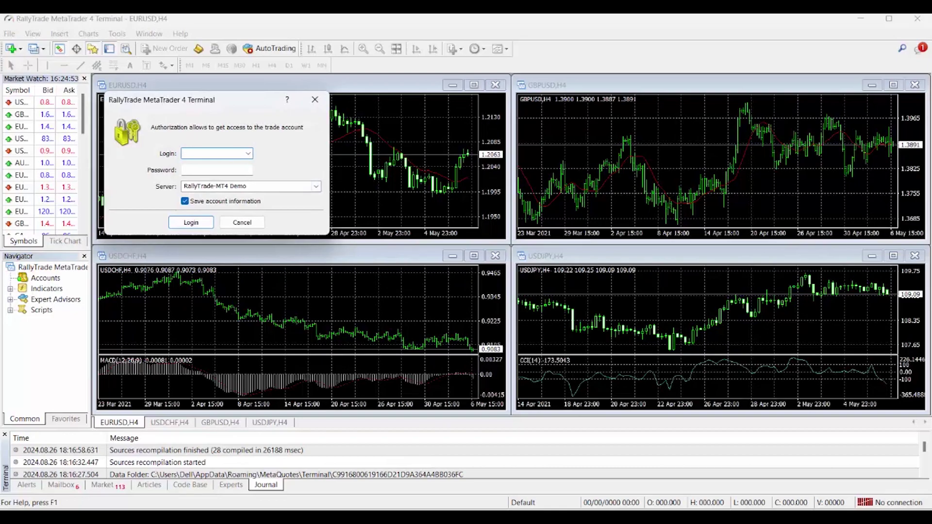
left_click(316, 186)
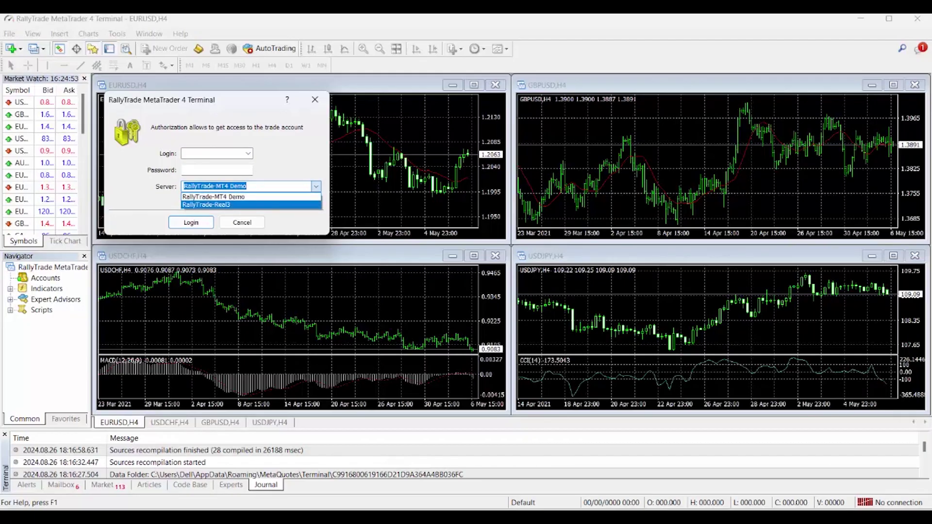
key("Return")
key("End")
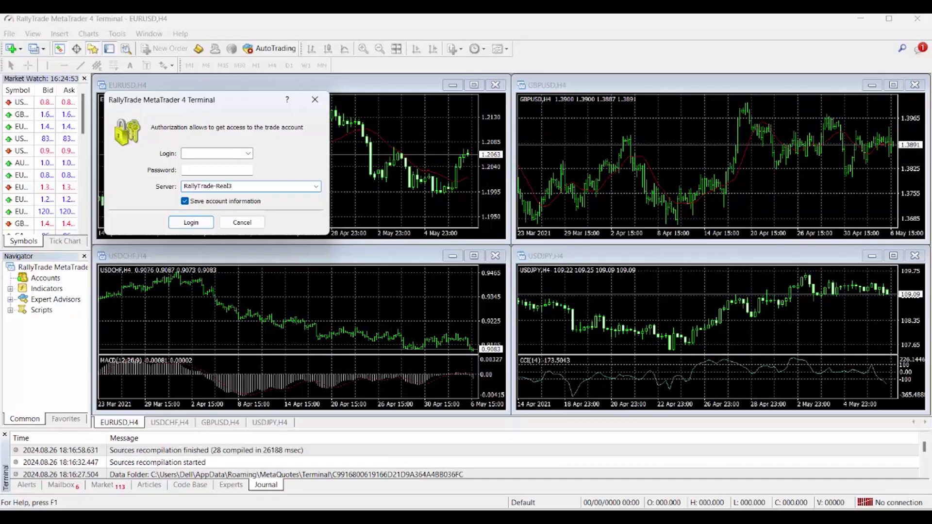
left_click(316, 186)
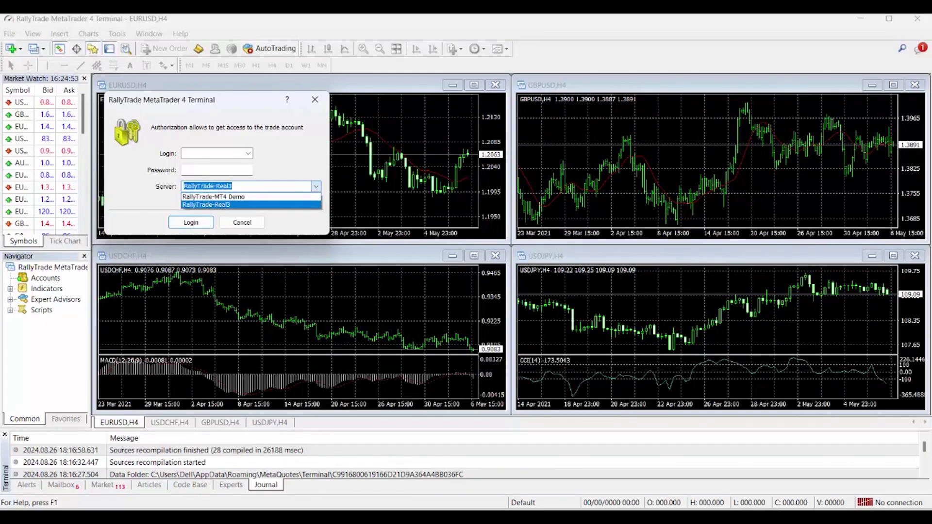
key("Return")
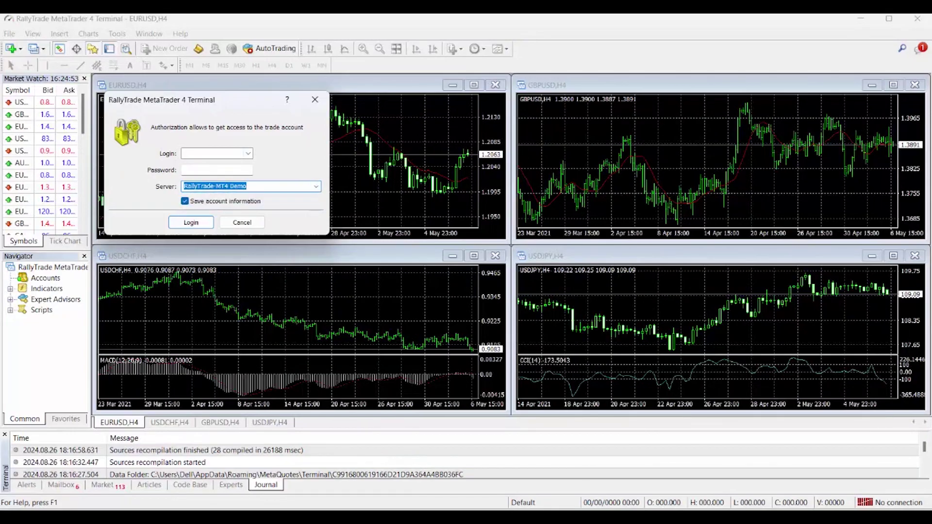
left_click(213, 154)
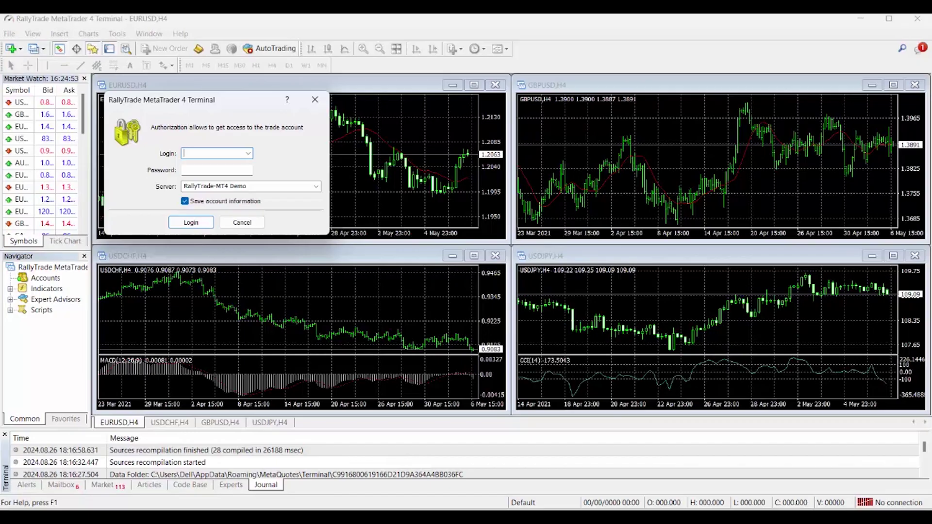
- Paste the demo account login number and password, then log in
key("ctrl+v")
key("Tab")
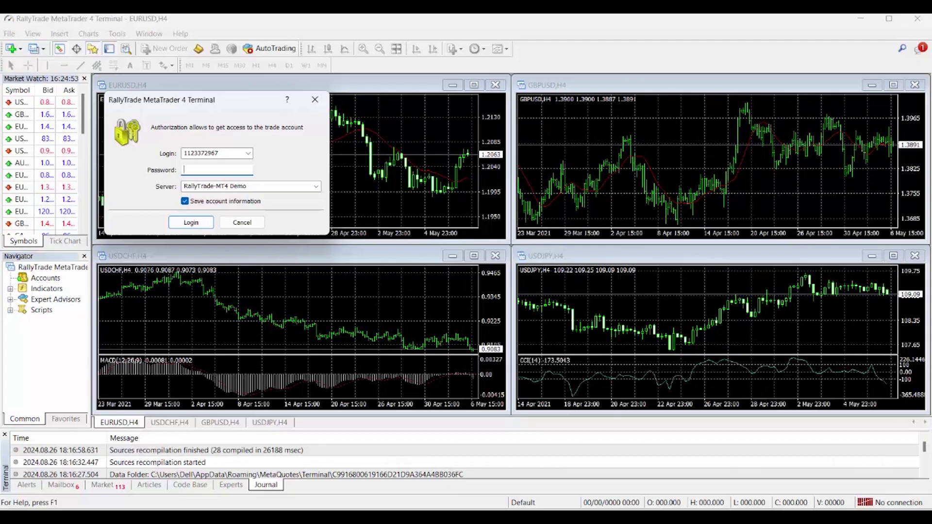
key("ctrl+v")
left_click(190, 222)
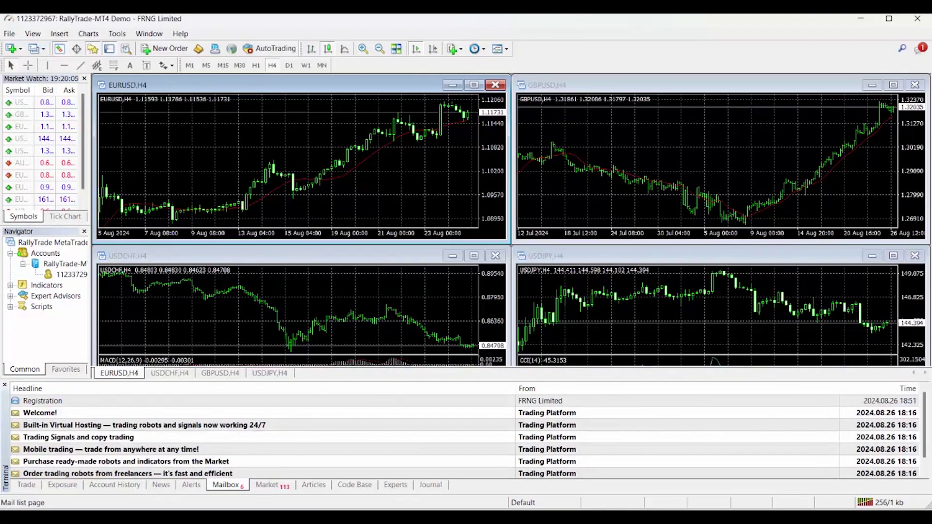
- Show the Trade tab's 1 000 000.00 NGN balance, maximize EURUSD, and close the charts
left_click(26, 484)
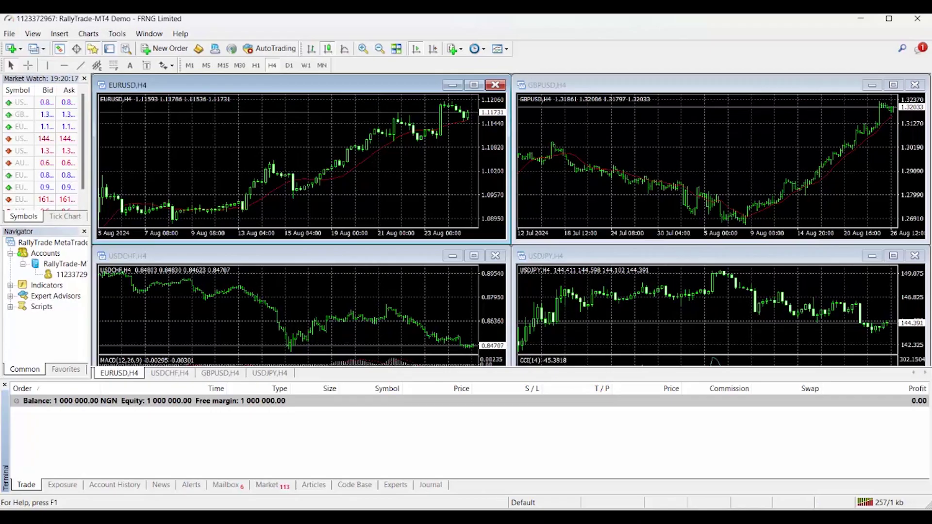
left_click(474, 85)
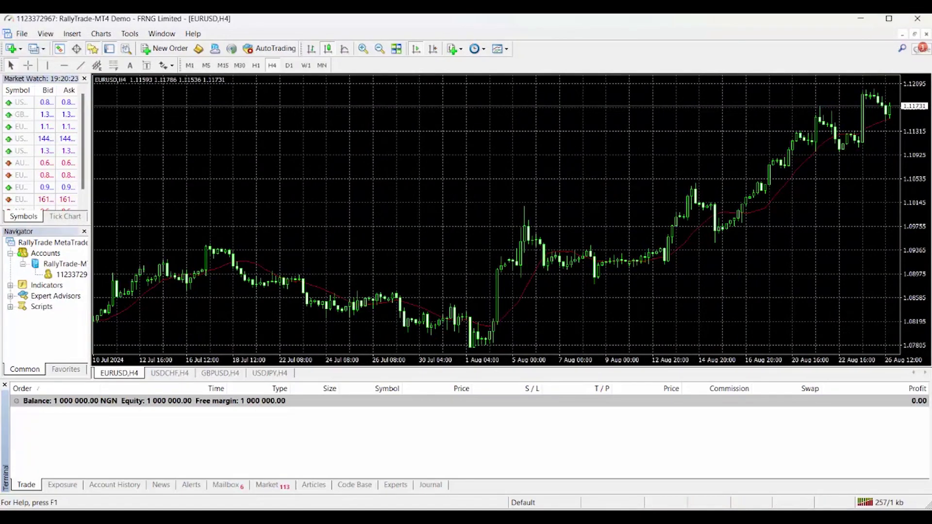
key("ctrl+F4")
key("ctrl+F4")
key("ctrl+F4")
key("ctrl+F4")
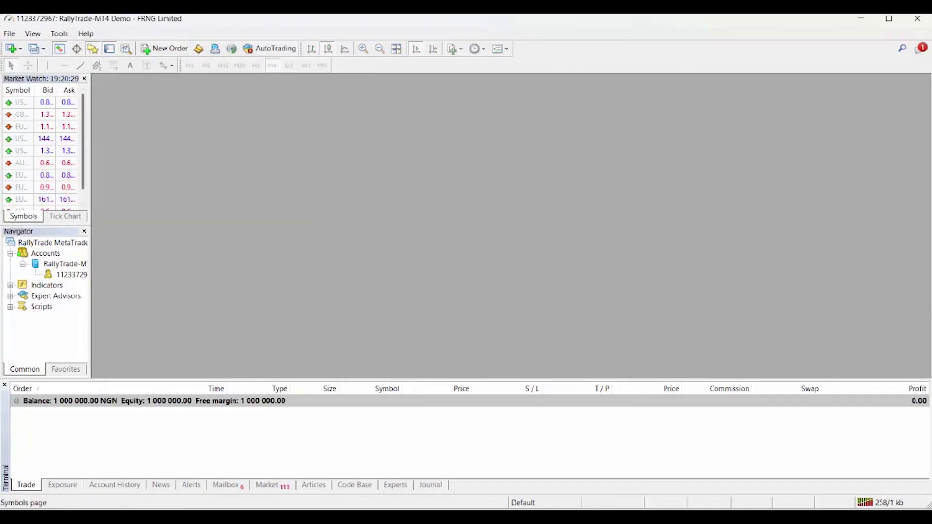
- Show all symbols in Market Watch and open an hourly USDJPY+ chart from Majors STD
mouse_move(44, 138)
right_click(43, 138)
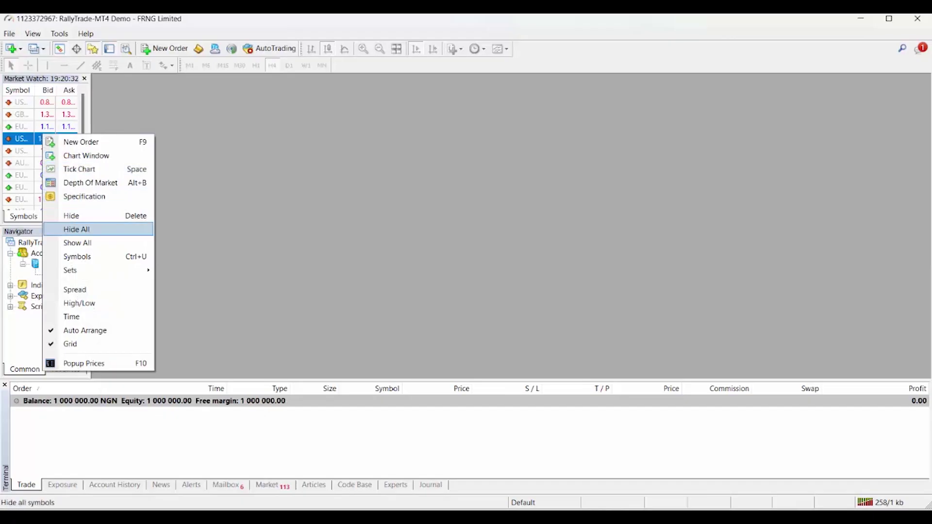
left_click(78, 242)
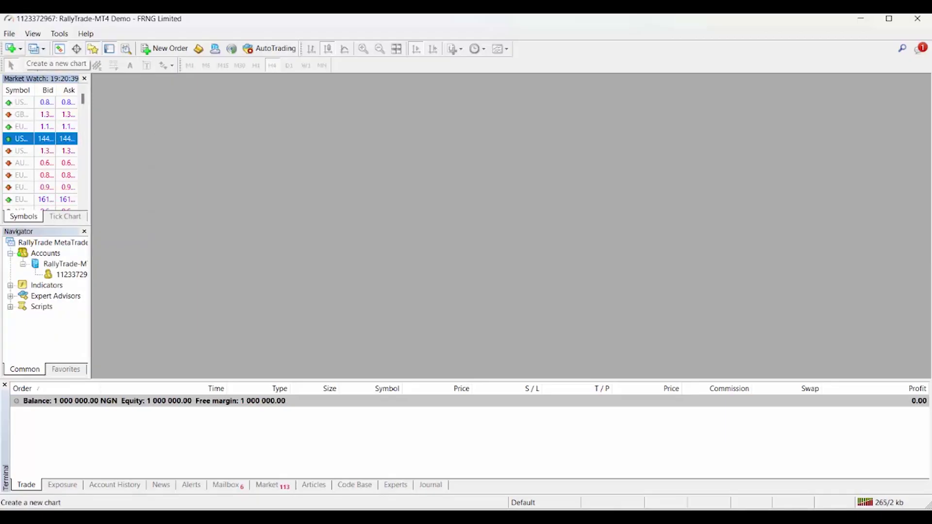
left_click(12, 49)
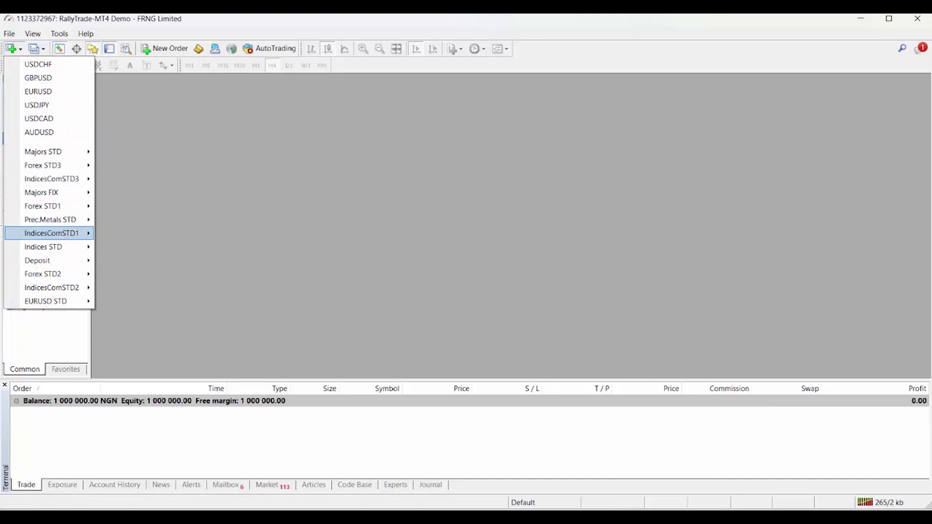
mouse_move(48, 274)
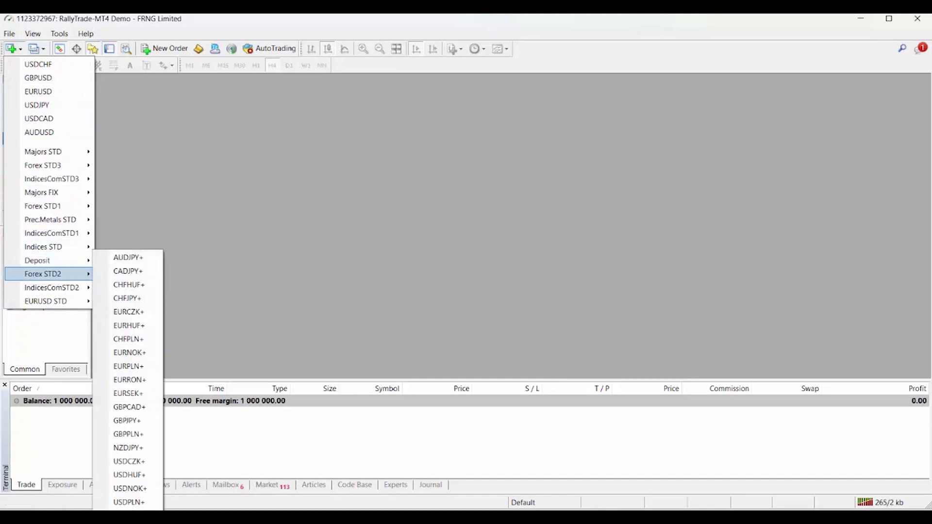
mouse_move(48, 179)
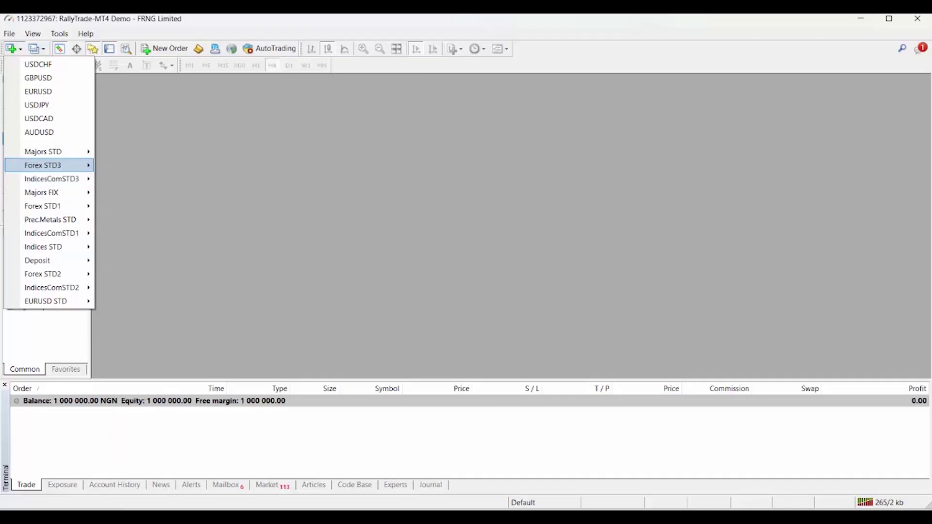
mouse_move(49, 152)
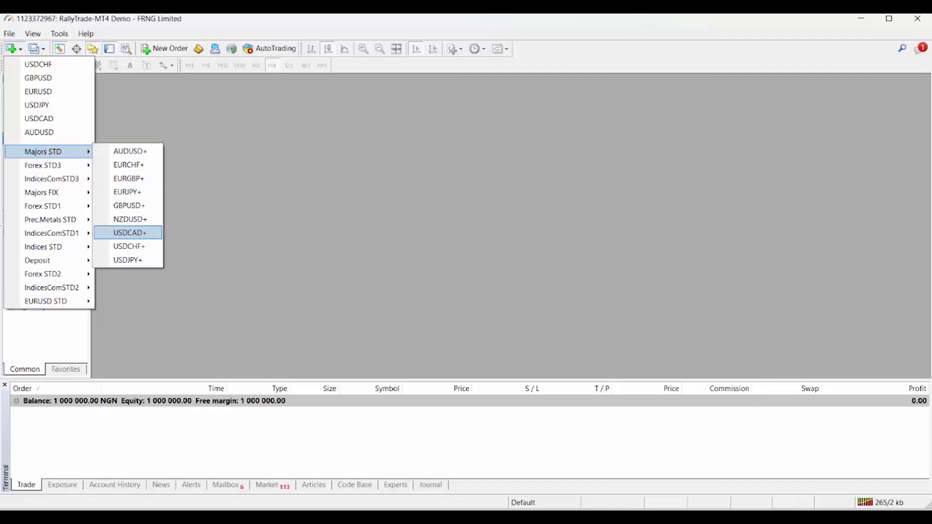
key("Return")
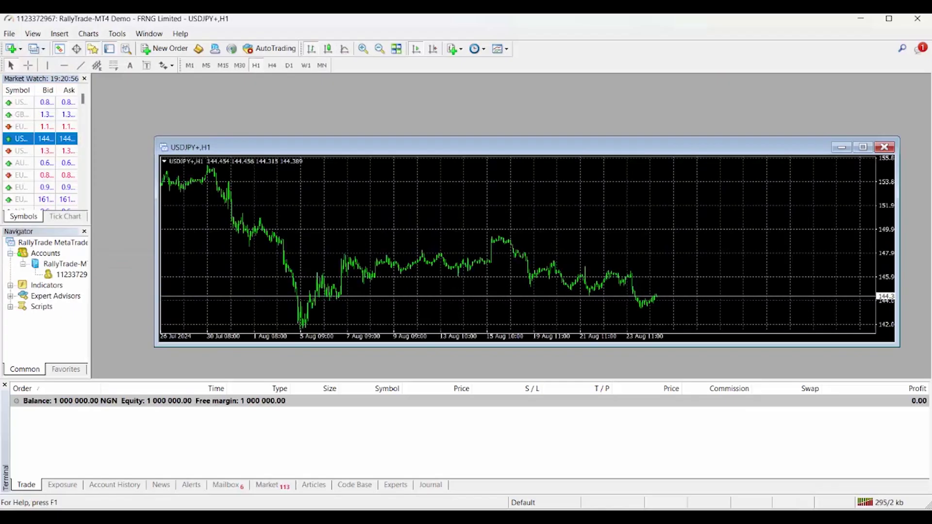
- Open an hourly EURUSD+ chart from the EURUSD STD group
left_click(11, 48)
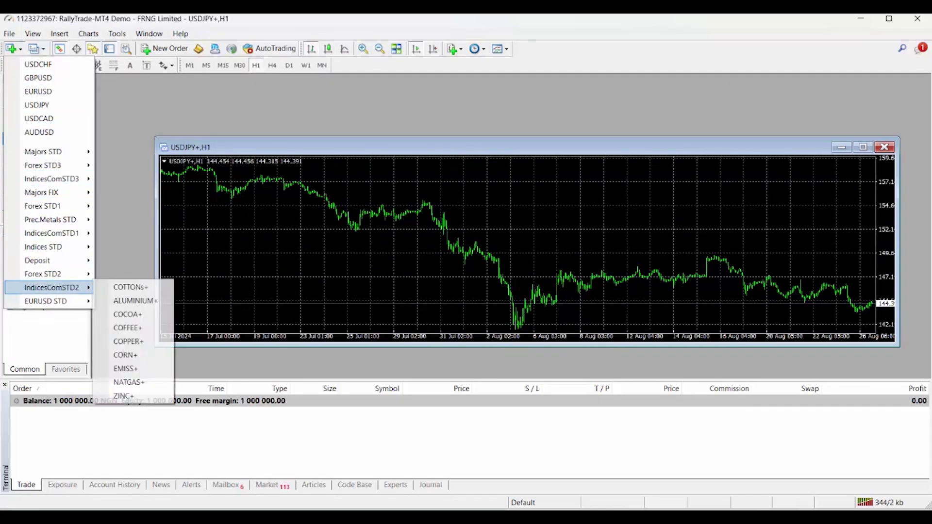
mouse_move(47, 301)
key("Right")
key("Return")
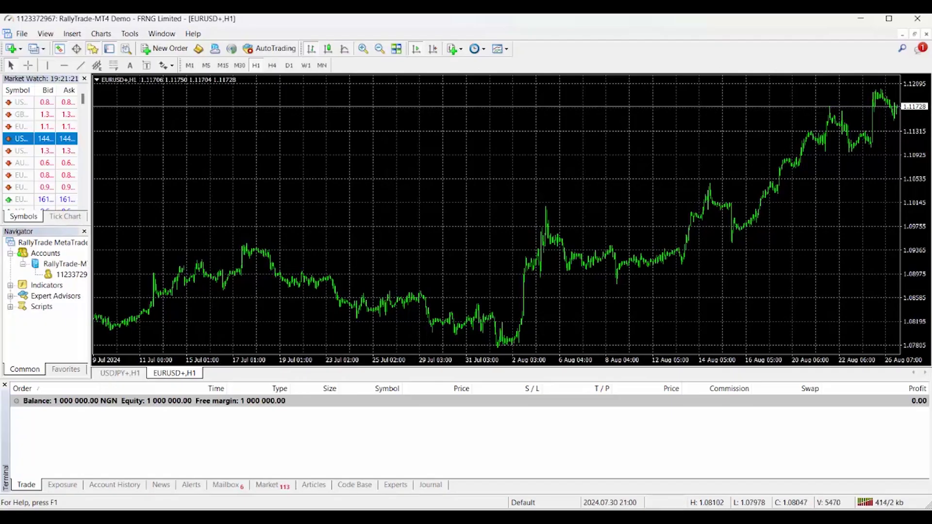
- Apply the BollingerBands template to the EURUSD+ chart and jump to the latest bars
left_click(500, 49)
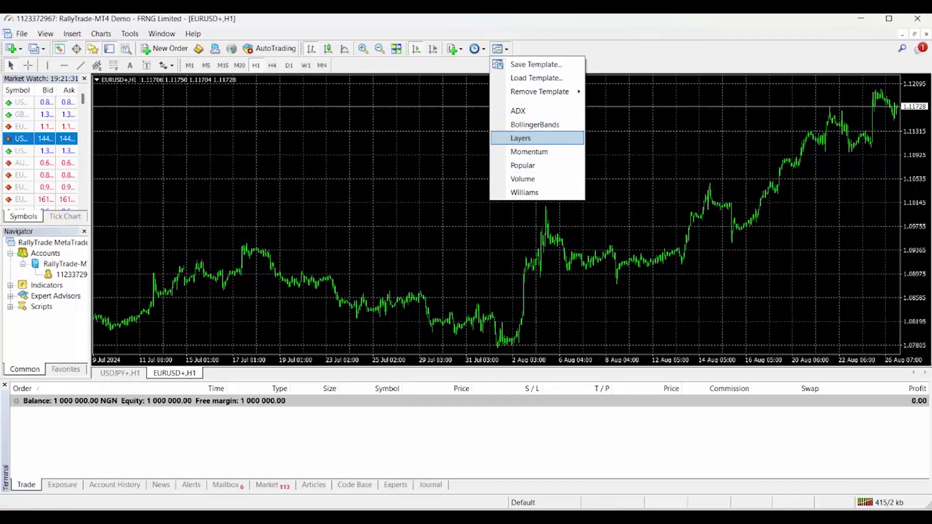
left_click(535, 124)
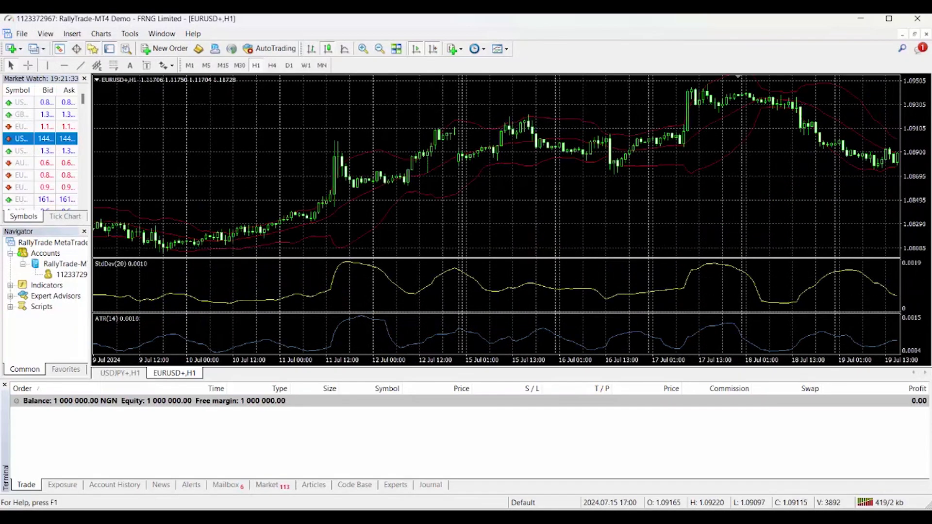
key("End")
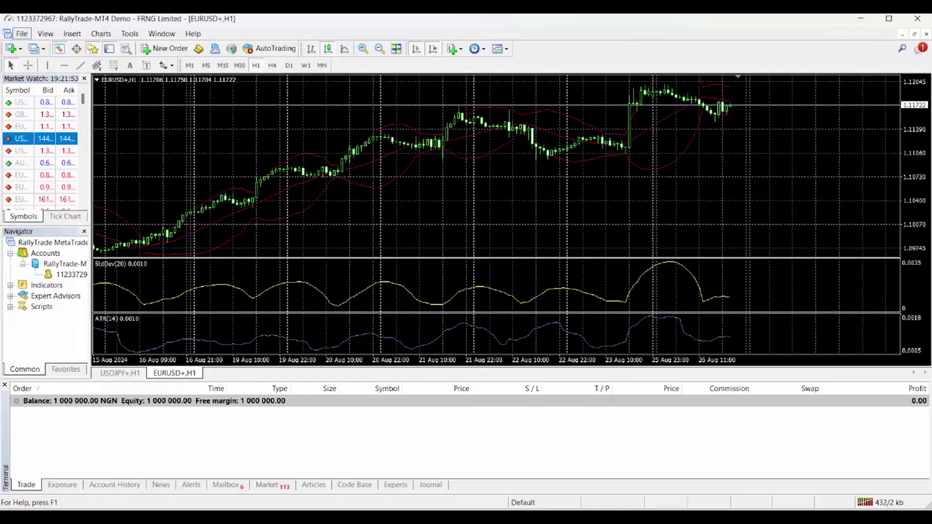
left_click(22, 34)
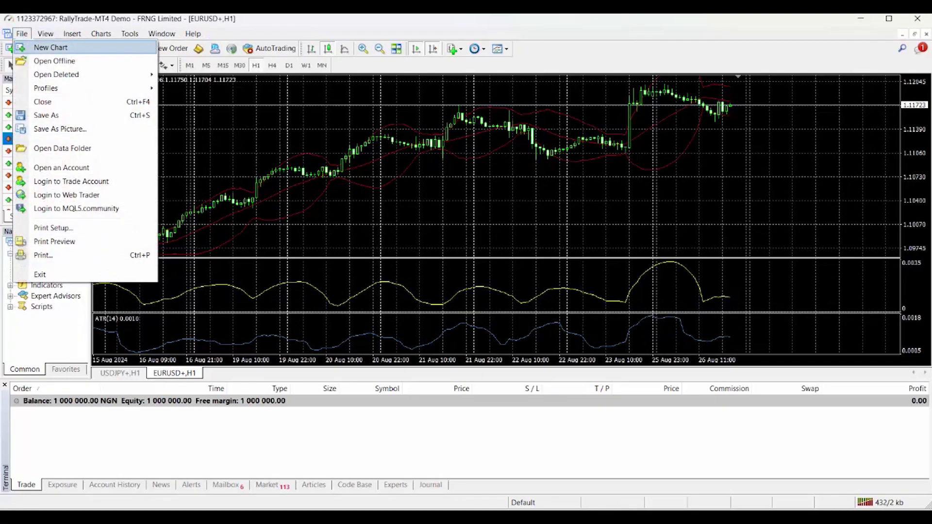
- Log in with the live account number and password on the RallyTrade-Real3 server
key("Return")
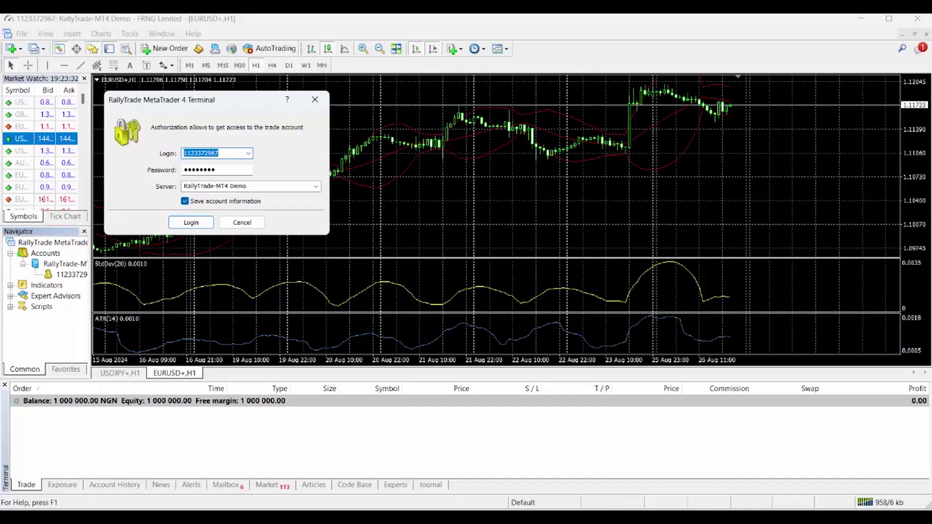
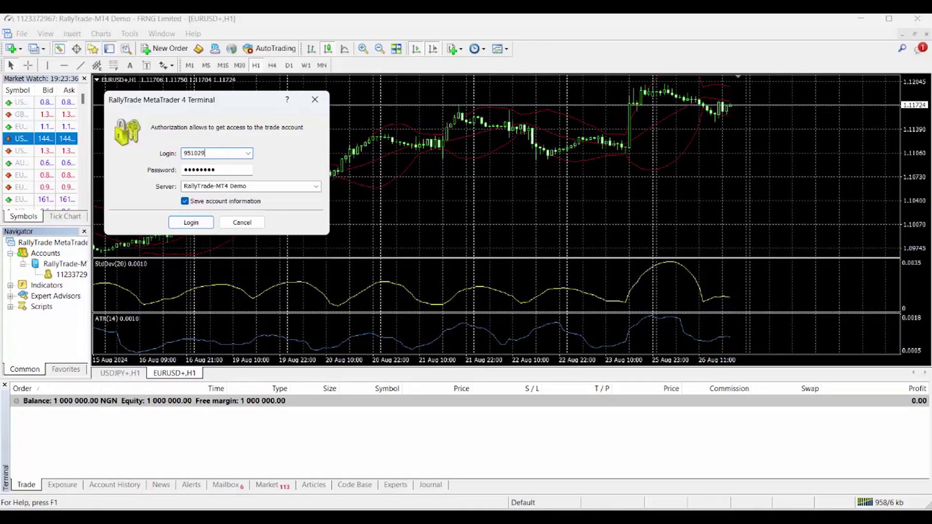
key("Tab")
key("ctrl+v")
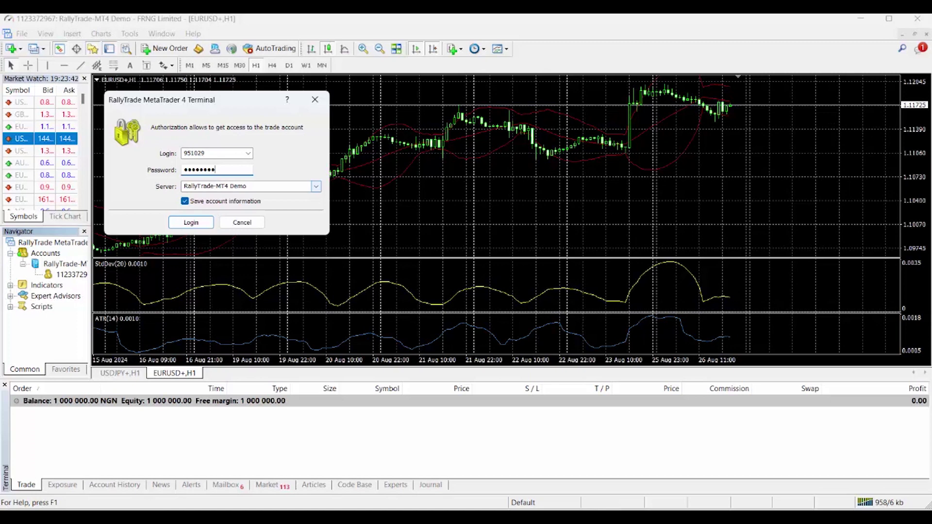
left_click(316, 186)
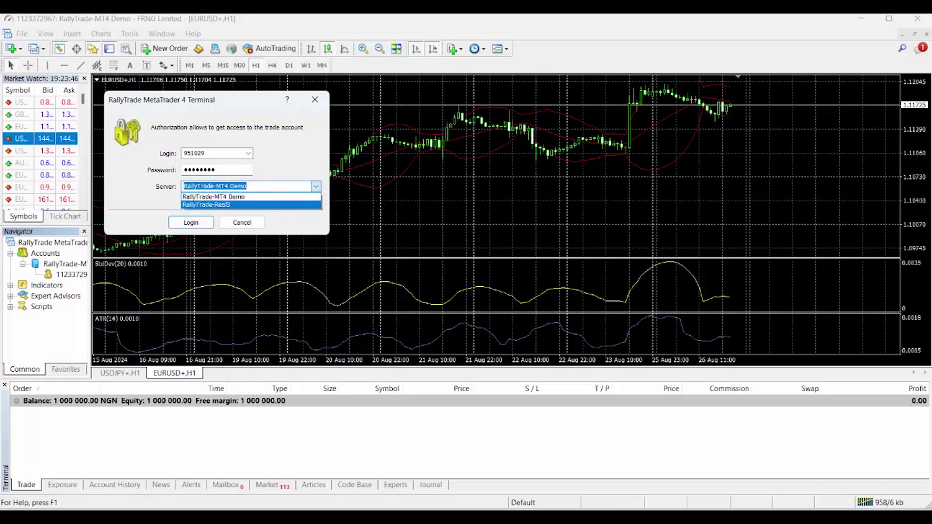
left_click(251, 205)
key("Return")
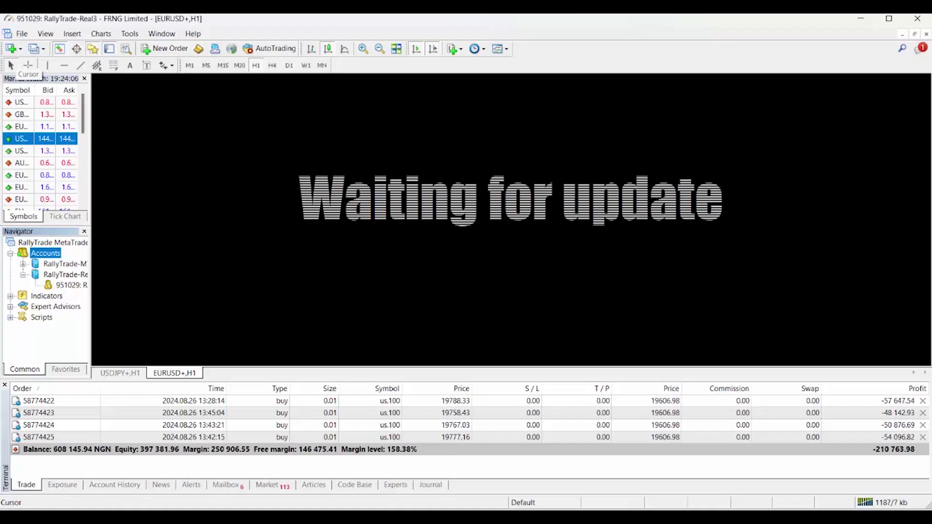
- Show all symbols in Market Watch and open a new EURUSD hourly chart from Majors FIX
right_click(25, 128)
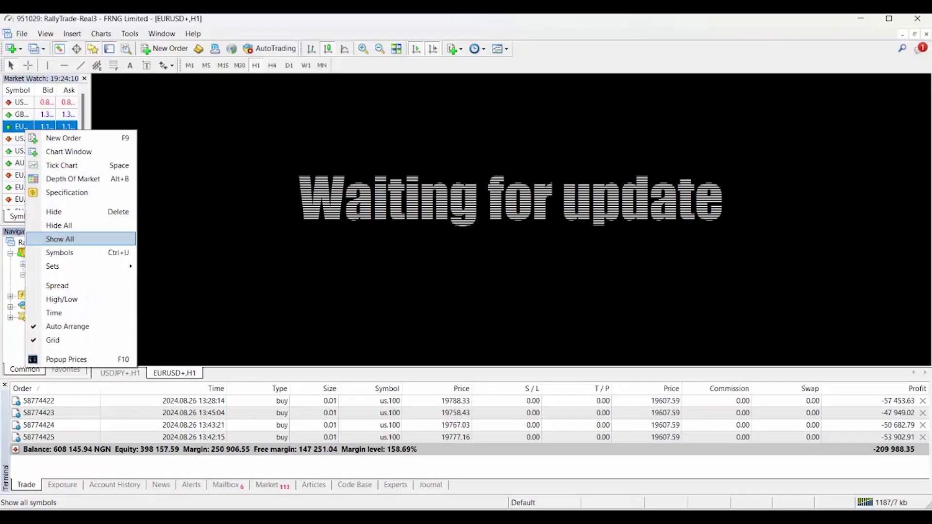
left_click(60, 238)
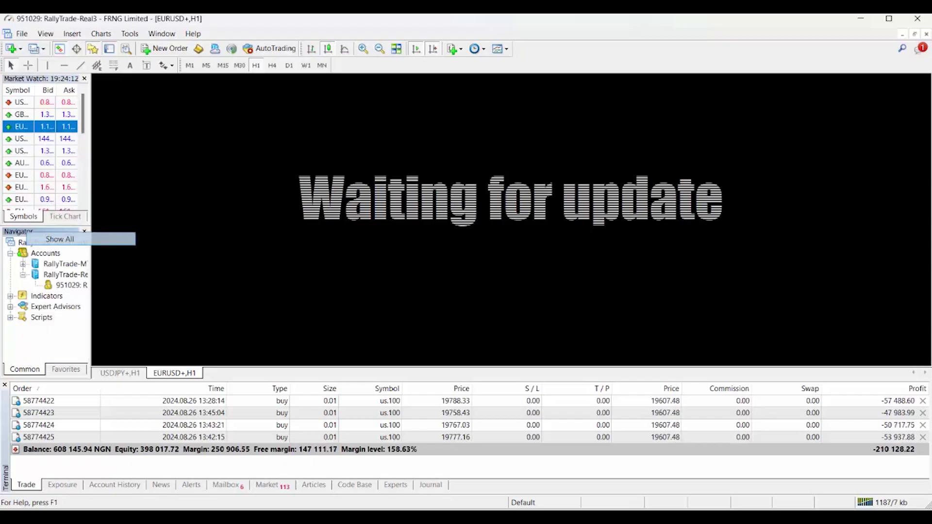
left_click(11, 49)
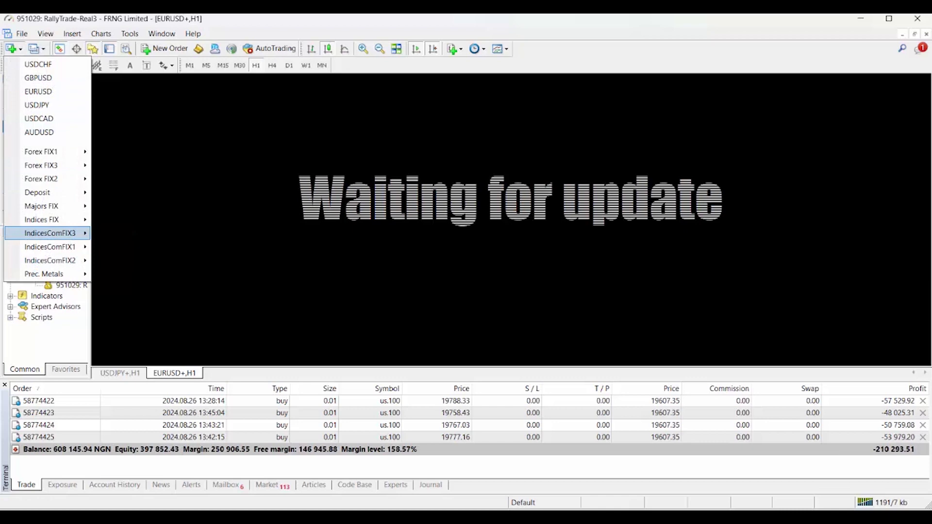
mouse_move(41, 206)
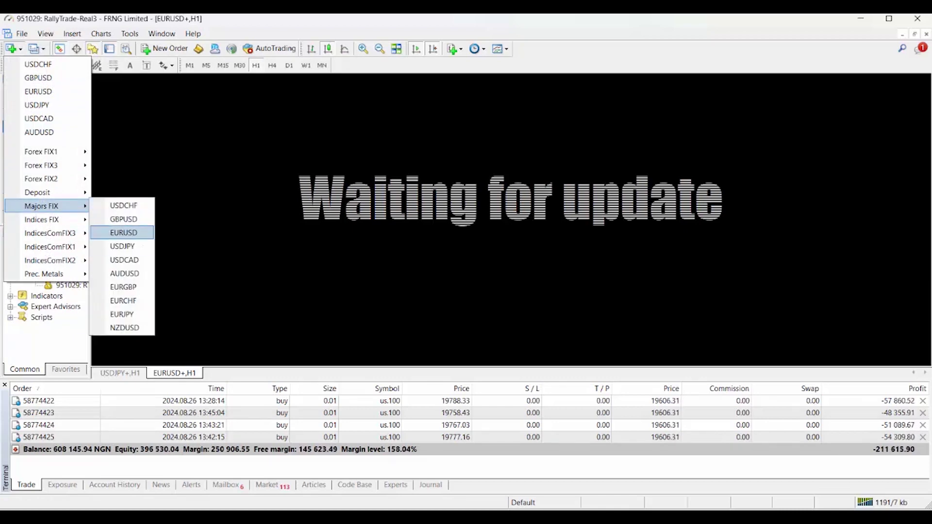
left_click(123, 232)
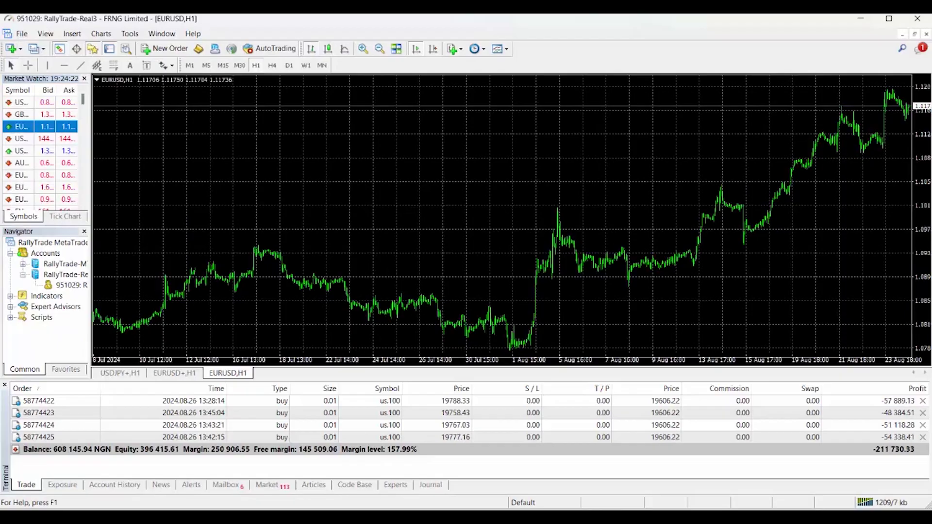
- Close the old EURUSD+ and USDJPY+ demo chart tabs
right_click(174, 373)
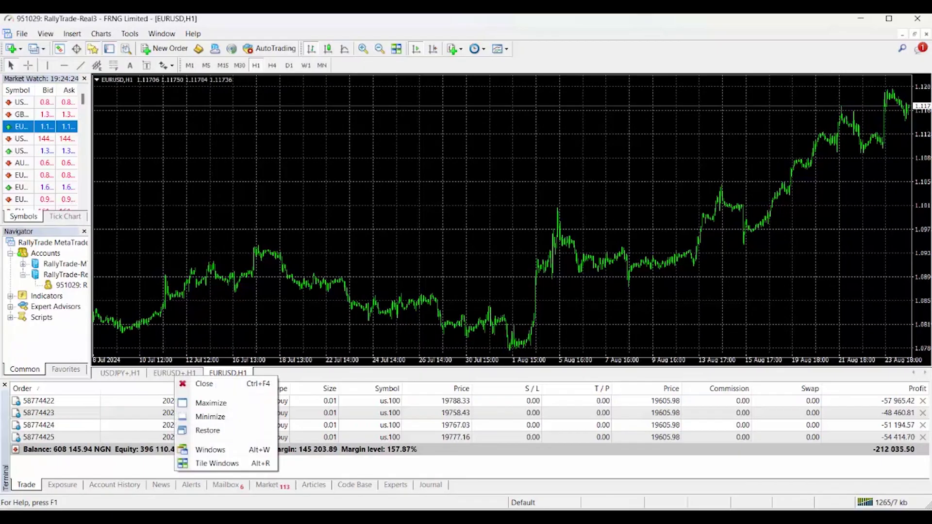
left_click(194, 380)
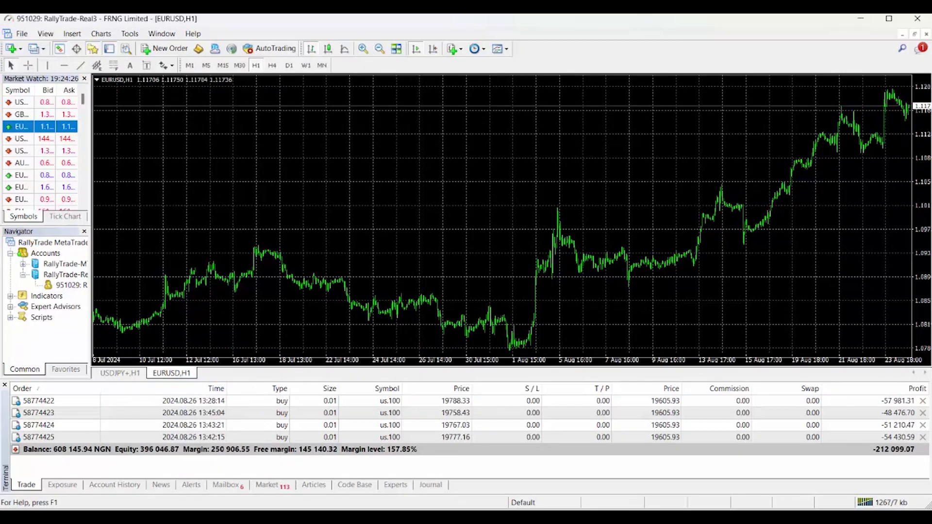
right_click(128, 373)
left_click(158, 383)
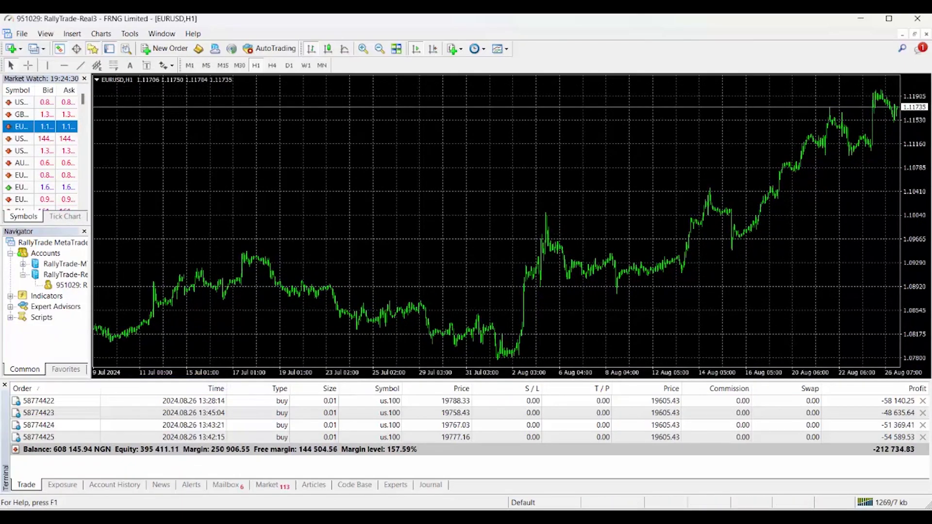
- Open a new US.100 hourly chart from IndicesComFIX3
left_click(12, 48)
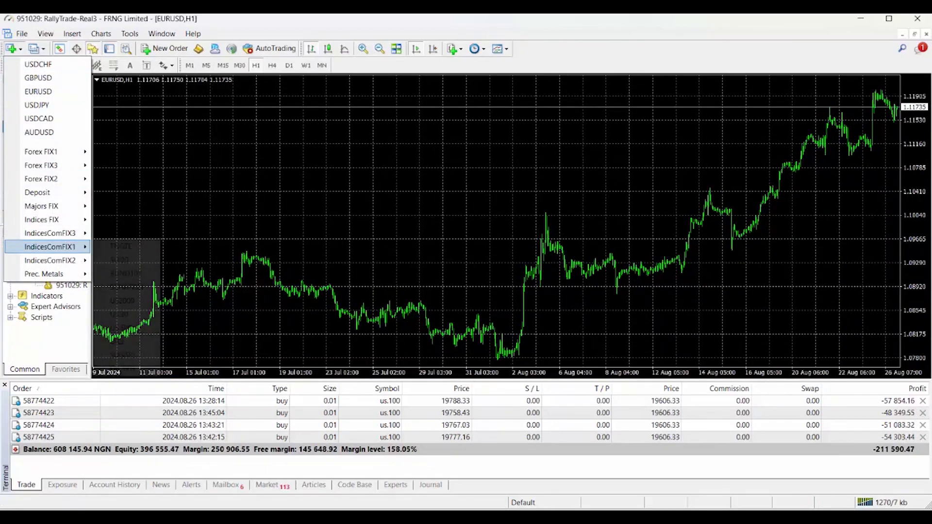
mouse_move(50, 233)
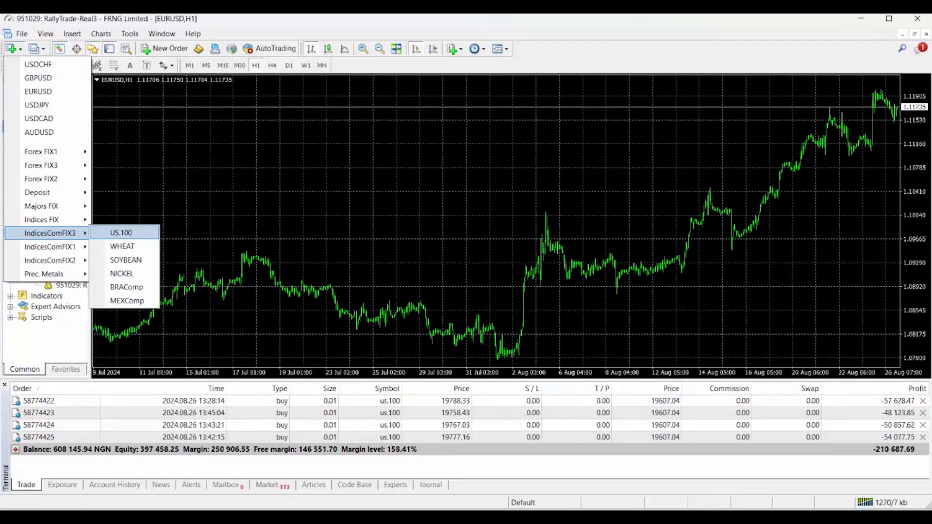
left_click(121, 233)
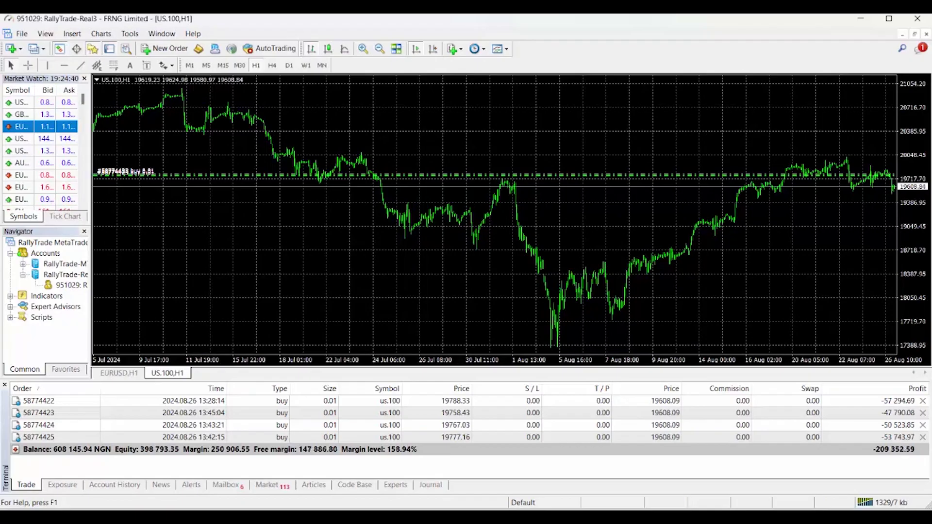
- Apply the BollingerBands template to the US.100 chart, then bring up the Downloads windows
left_click(499, 49)
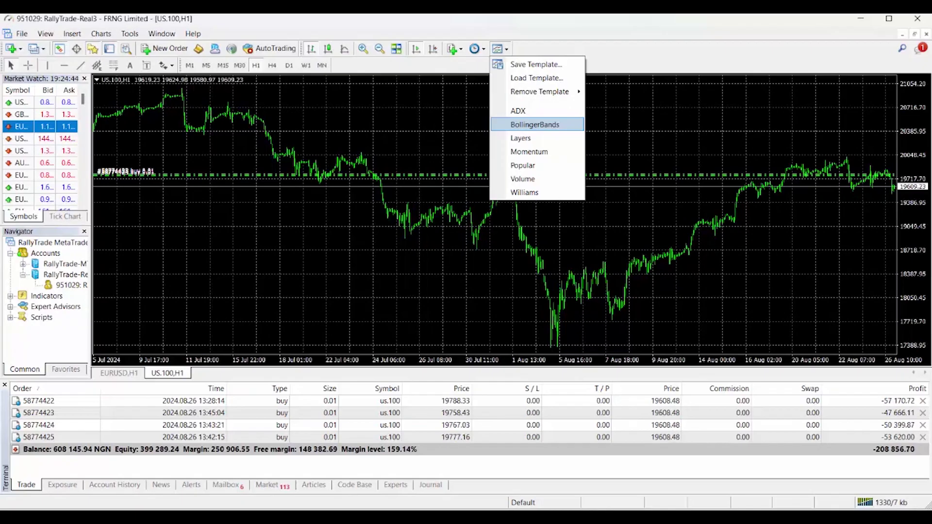
left_click(534, 125)
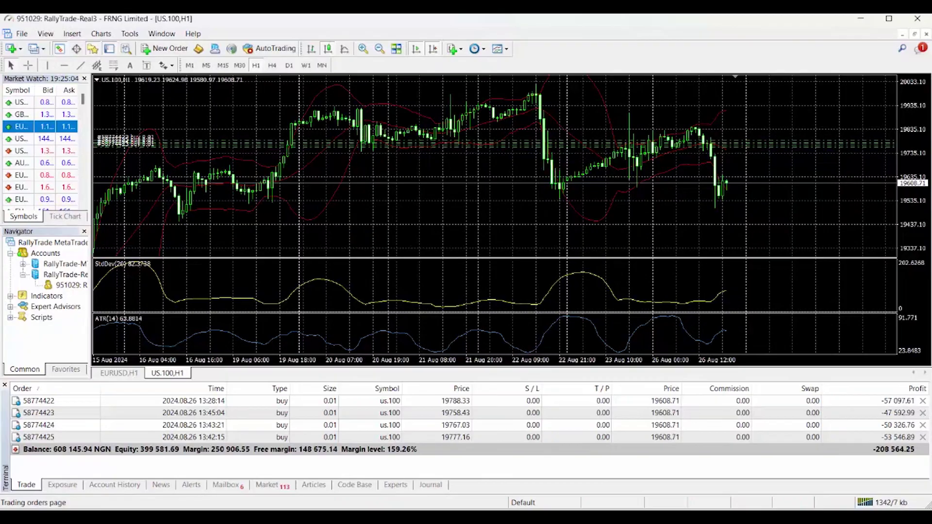
left_click(165, 518)
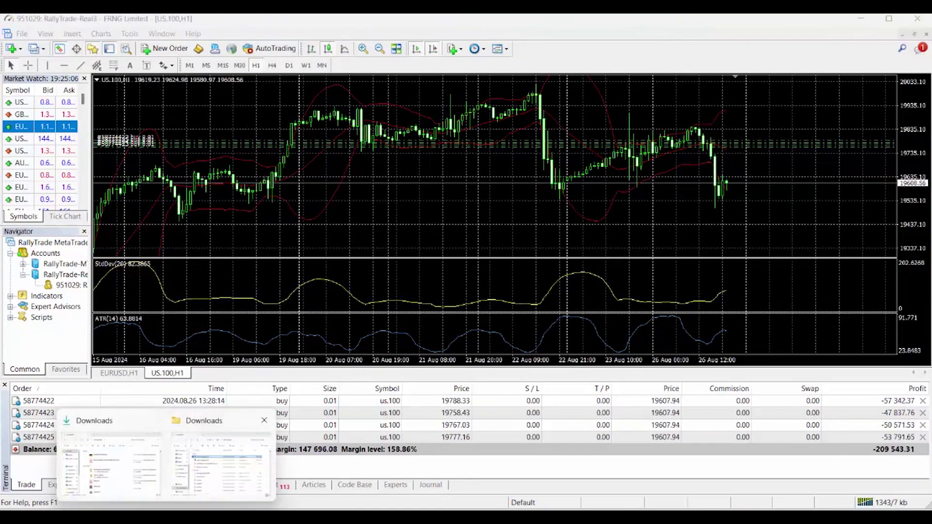
- Run rallytrade5setup (2) from the Downloads folder and allow it past SmartScreen
left_click(221, 463)
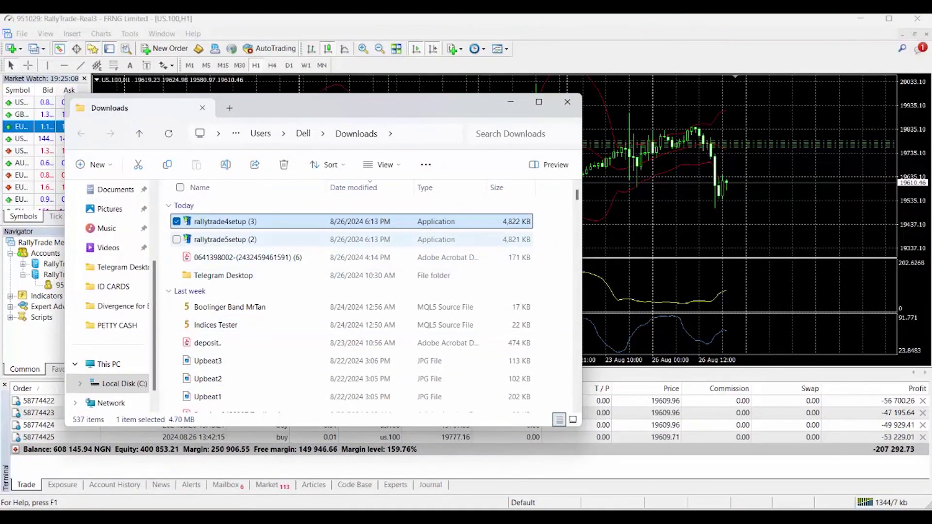
left_click(262, 239)
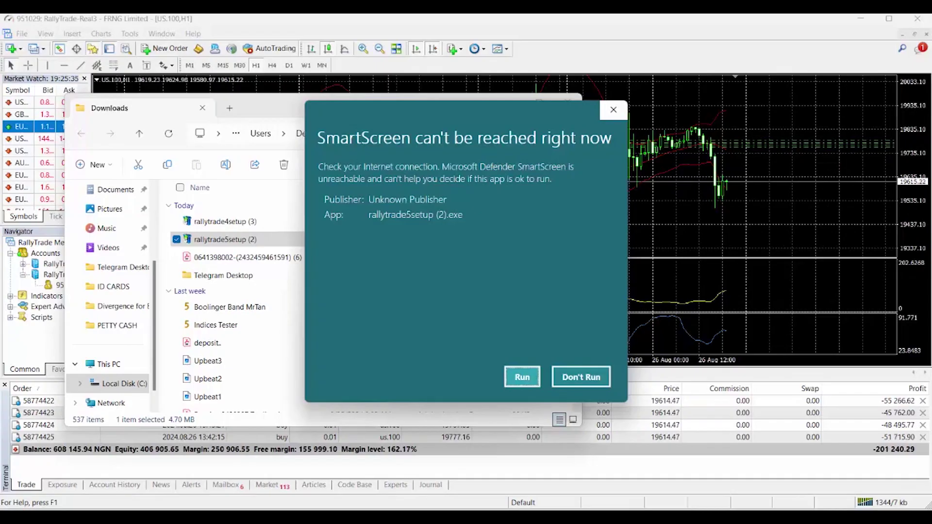
key("Return")
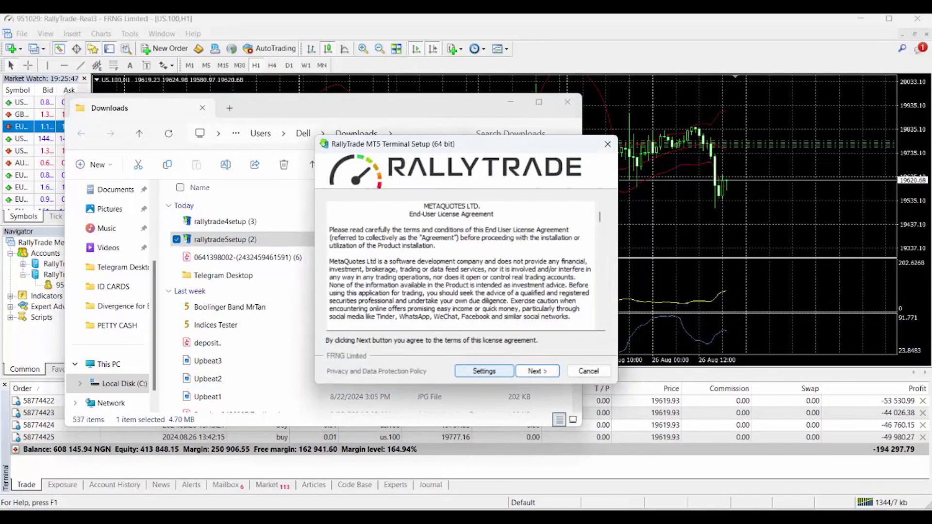
- Accept the licence, append ' 10' to program group and folder, and disable the MQL5.community website
key("Return")
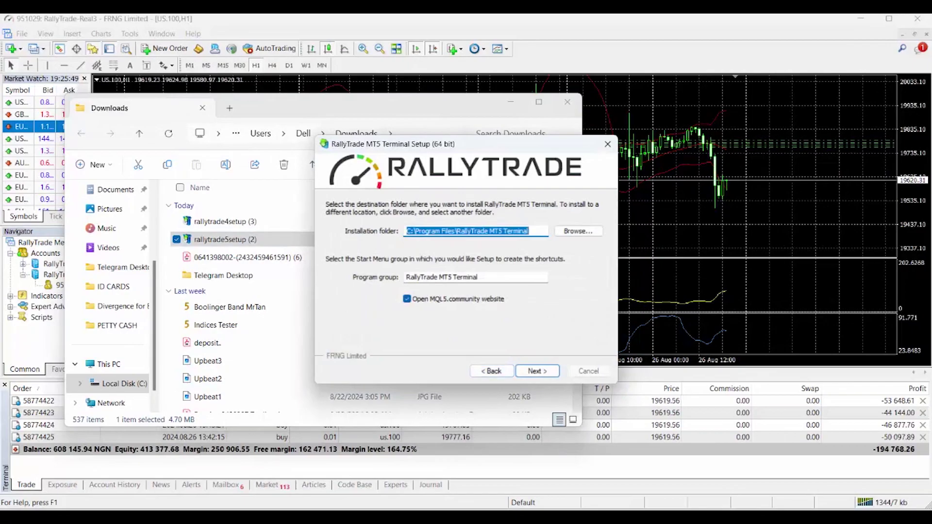
left_click(478, 277)
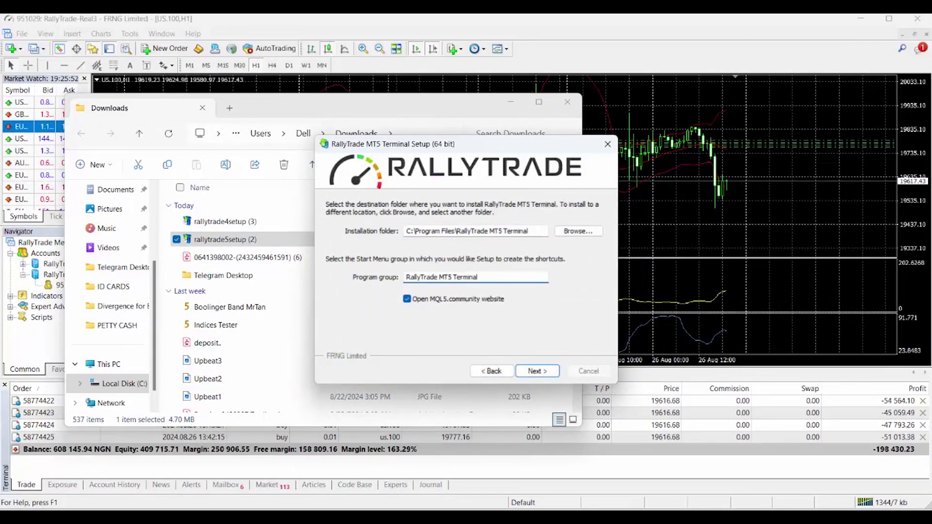
type("10")
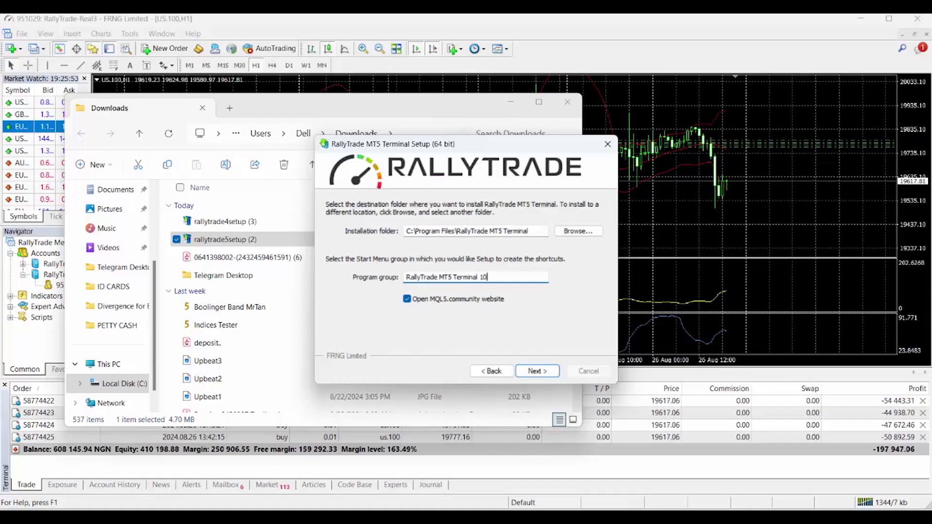
left_click(529, 231)
type("10")
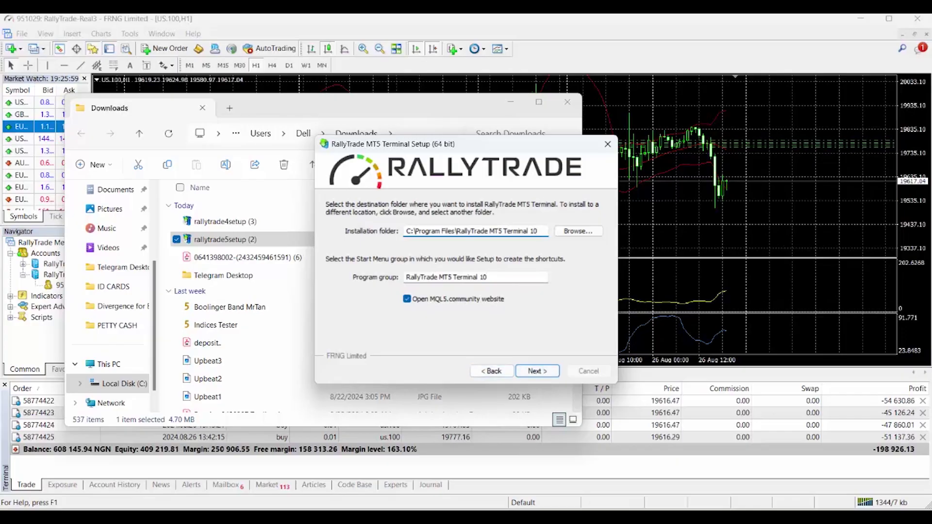
left_click(407, 298)
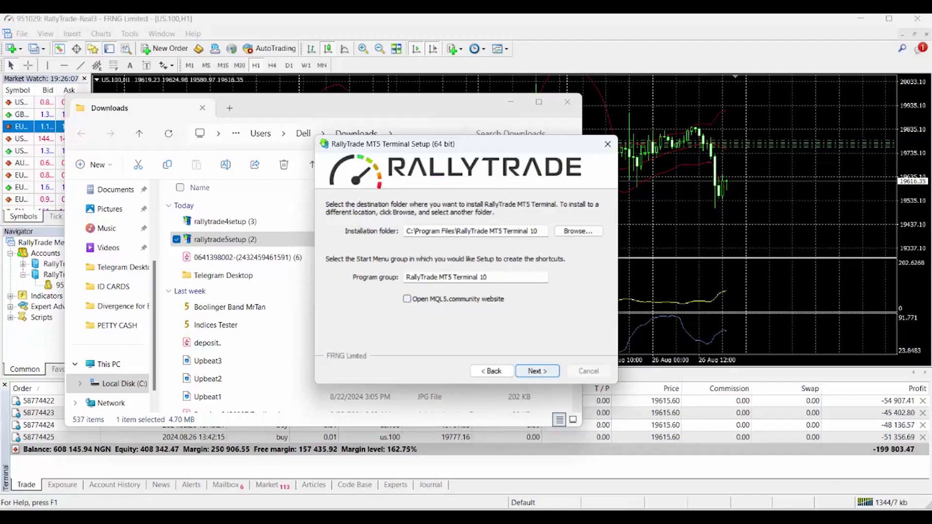
key("Return")
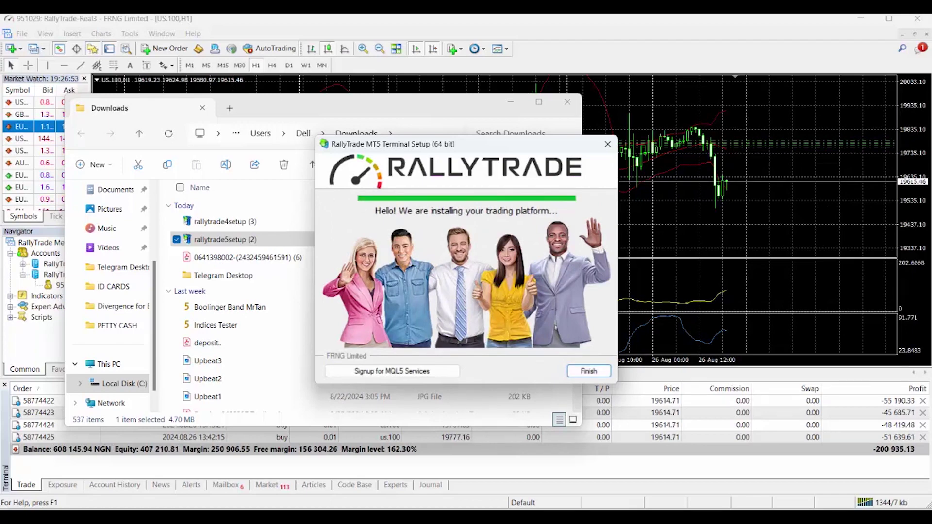
- Finish the setup so the new MT5 terminal launches
key("Return")
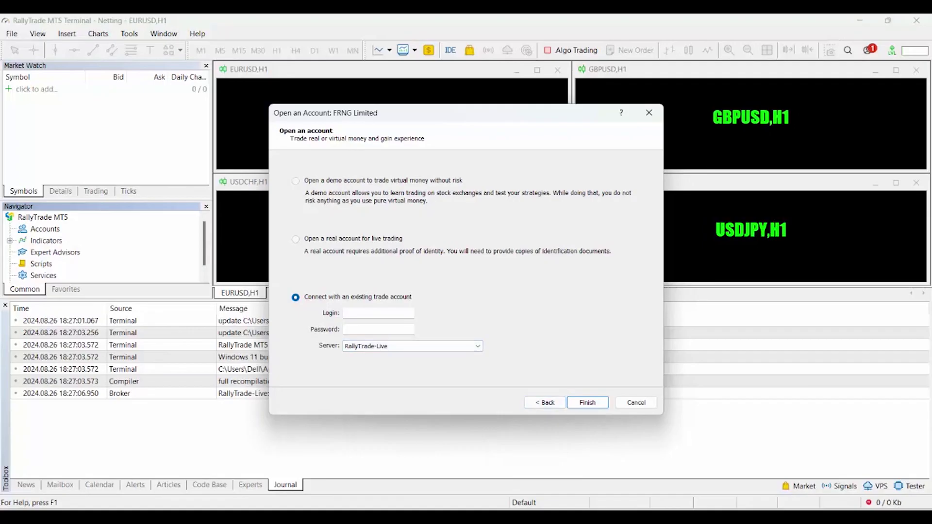
- Enter the account login number and paste the password to connect on RallyTrade-Live
left_click(379, 313)
key("Tab")
key("ctrl+v")
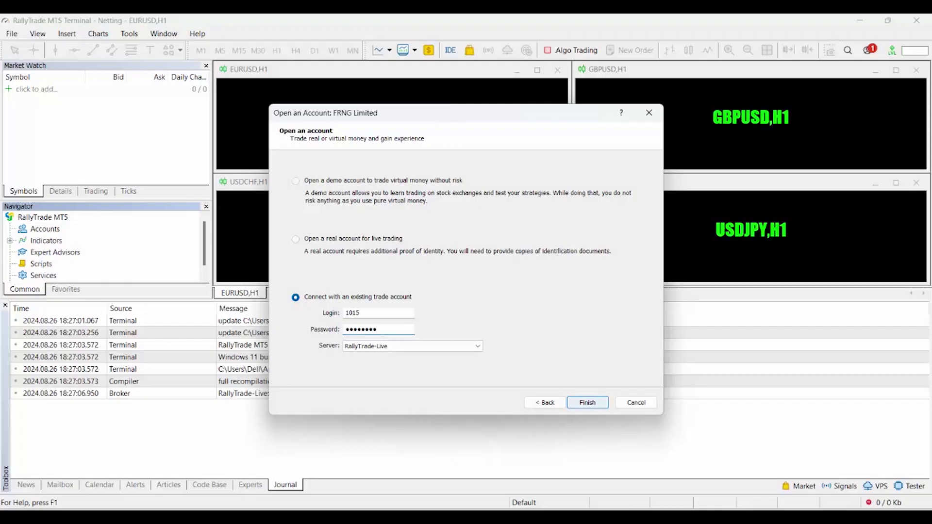
left_click(587, 402)
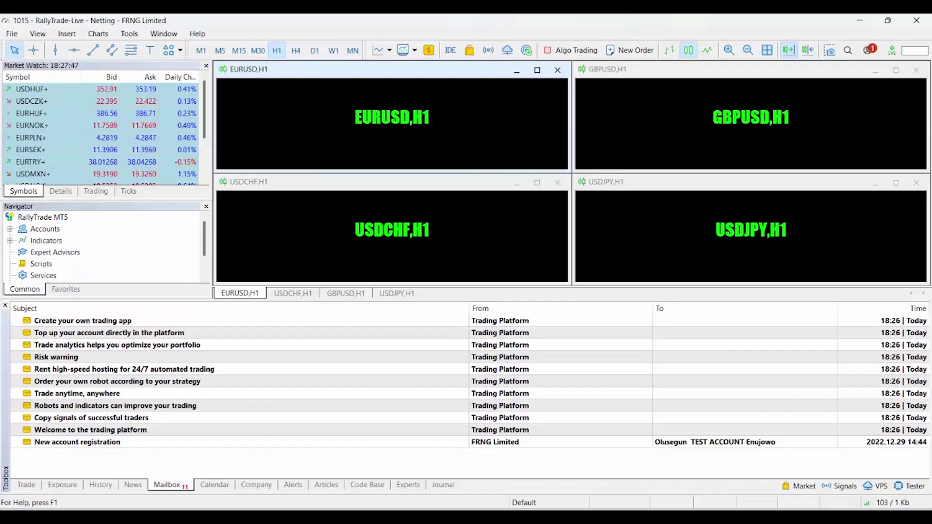
- Show the Trade tab, then close the EURUSD, GBPUSD, USDJPY and USDCHF H1 charts
left_click(26, 485)
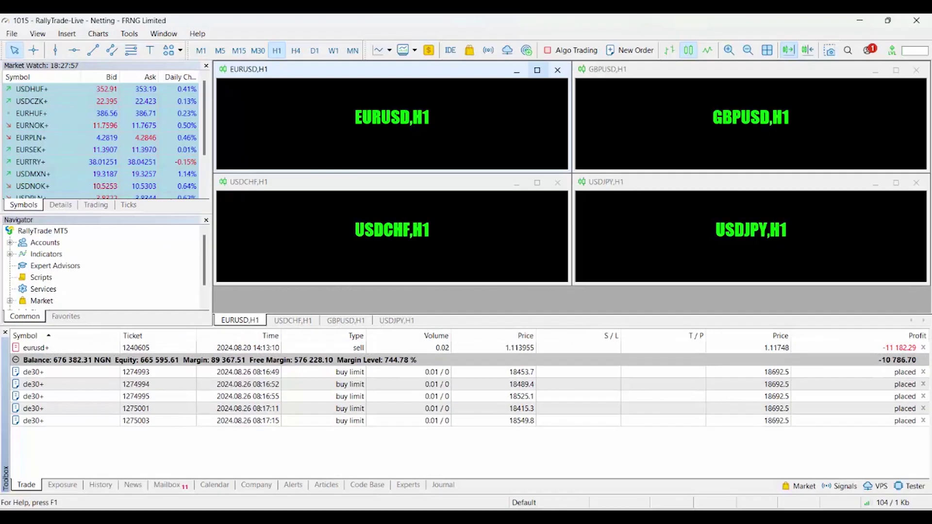
left_click(557, 70)
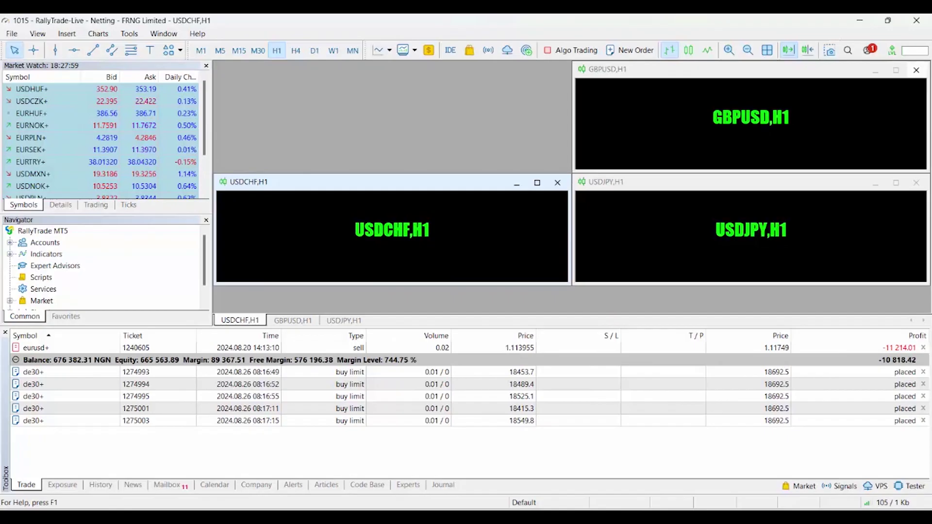
left_click(916, 70)
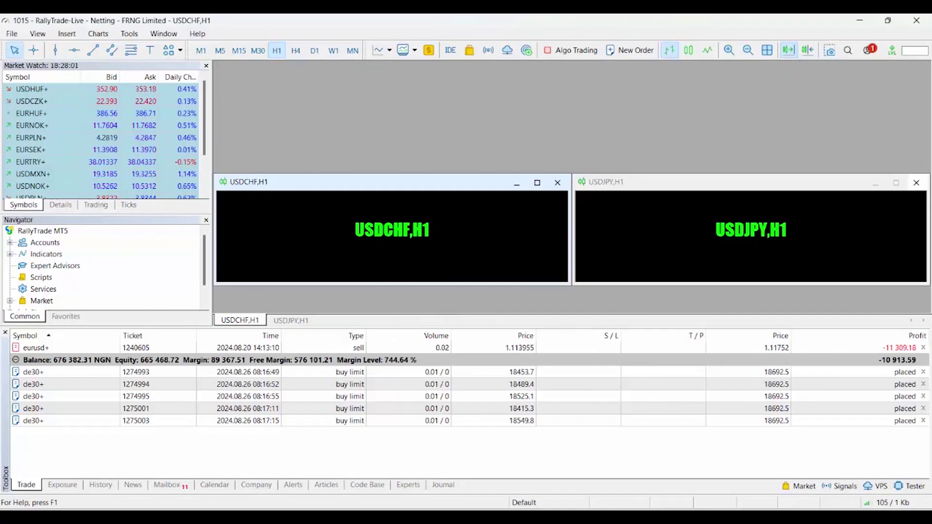
left_click(916, 182)
left_click(558, 183)
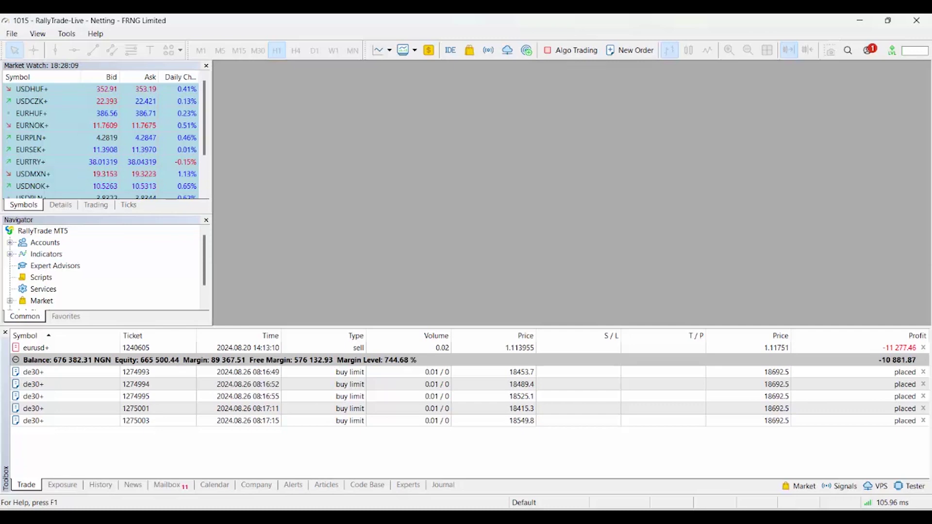
- Show all Market Watch symbols and open an OIL+ chart from Standard+ > Energy Market+
right_click(113, 137)
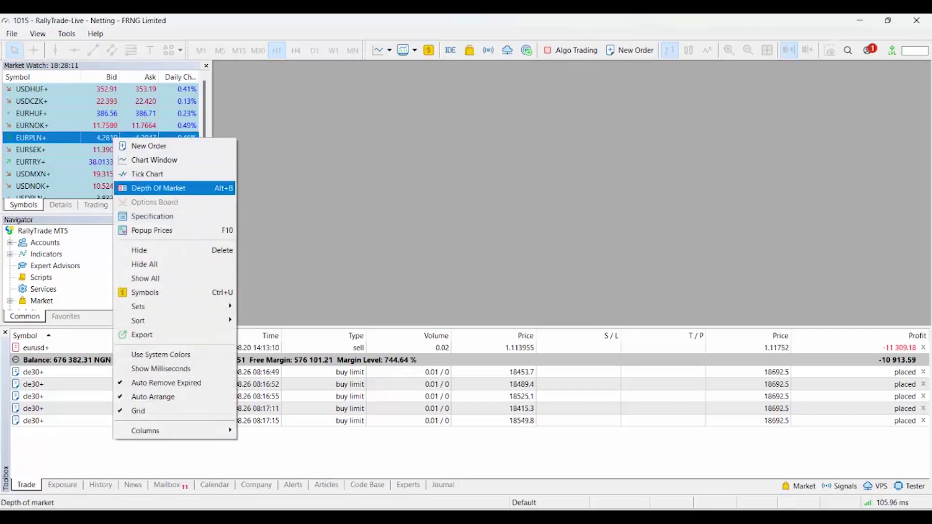
left_click(146, 278)
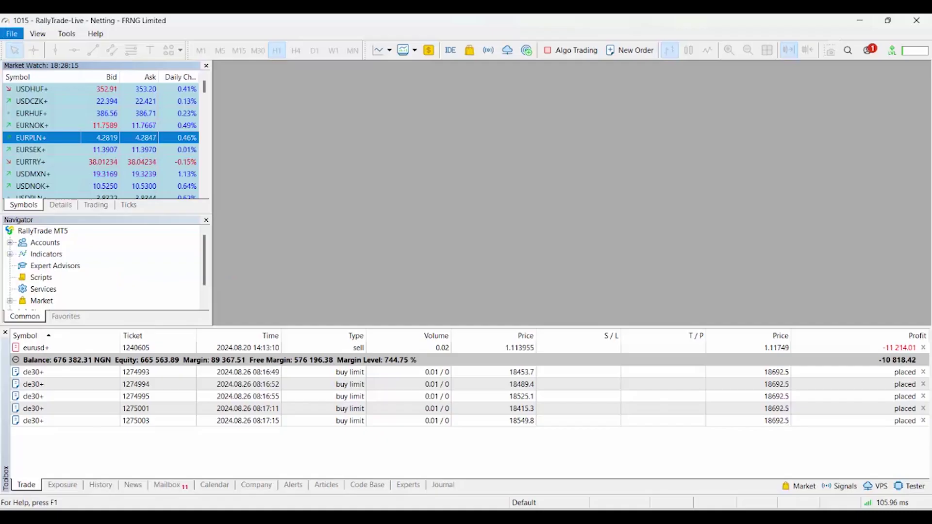
left_click(12, 33)
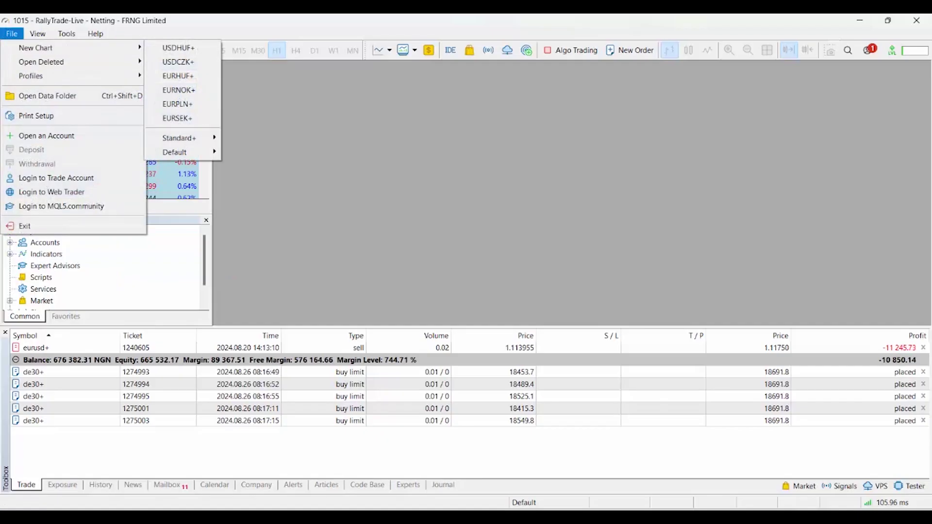
mouse_move(73, 47)
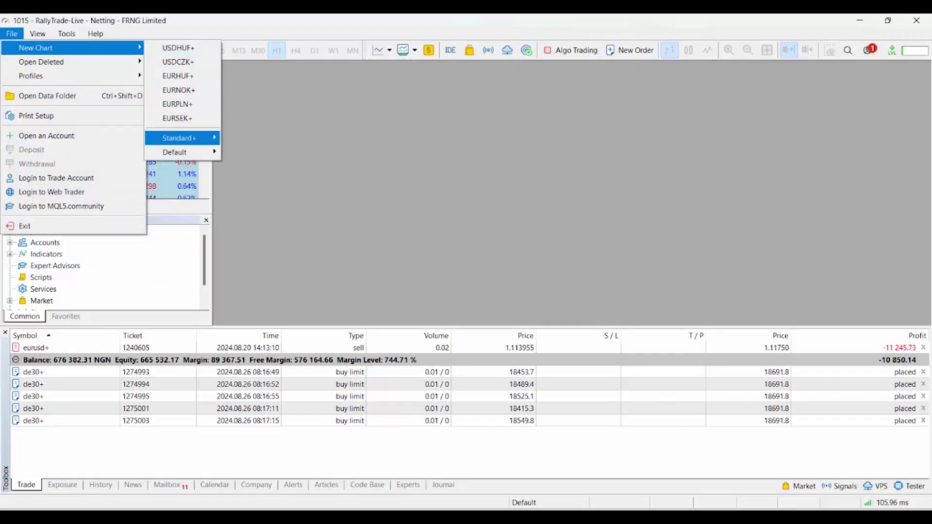
mouse_move(180, 138)
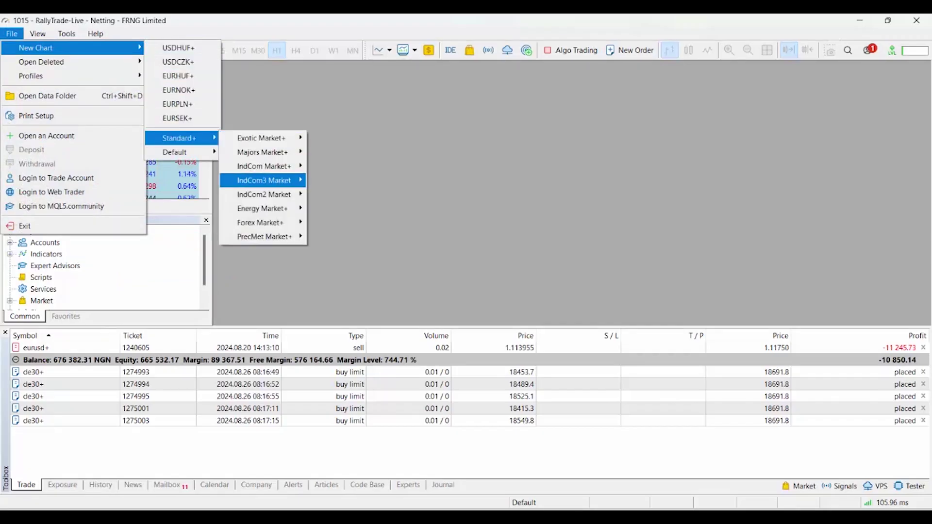
mouse_move(262, 209)
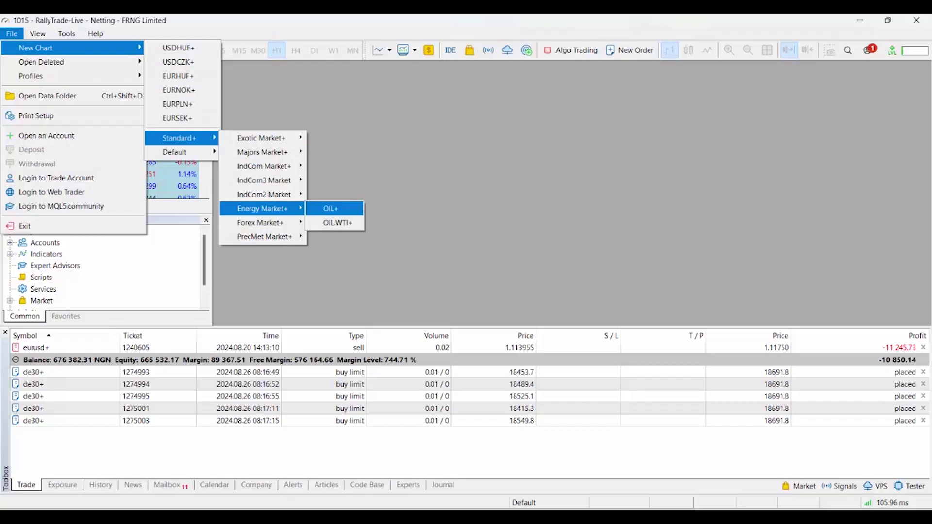
key("Return")
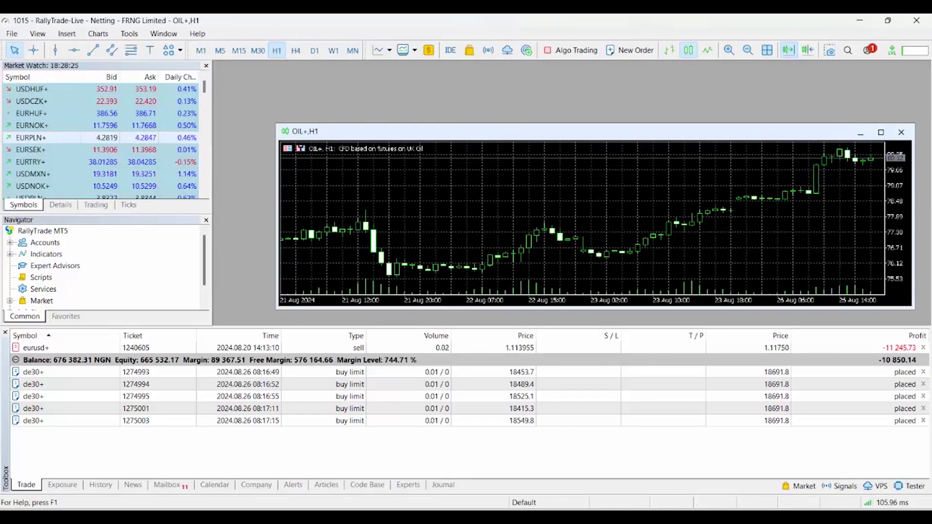
- Maximize the OIL+,H1 chart window with Ctrl+F10
key("ctrl+F10")
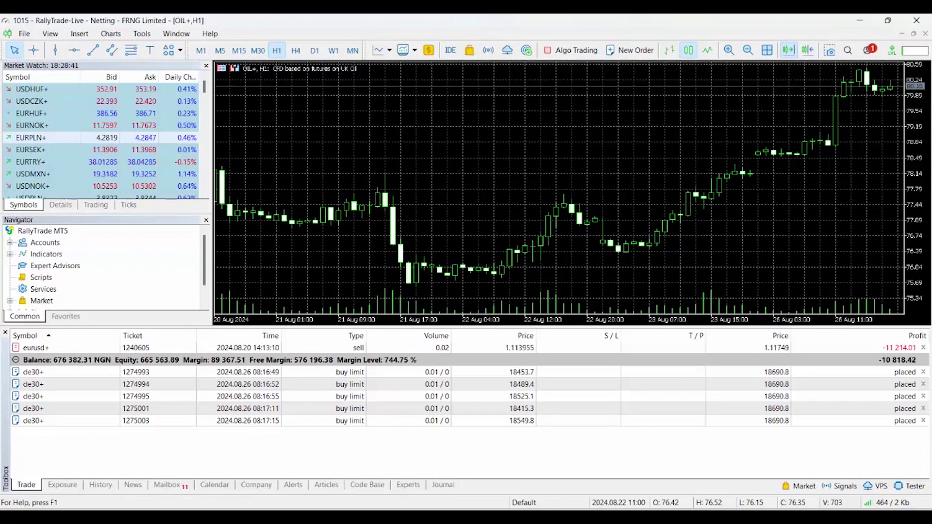
mouse_move(291, 224)
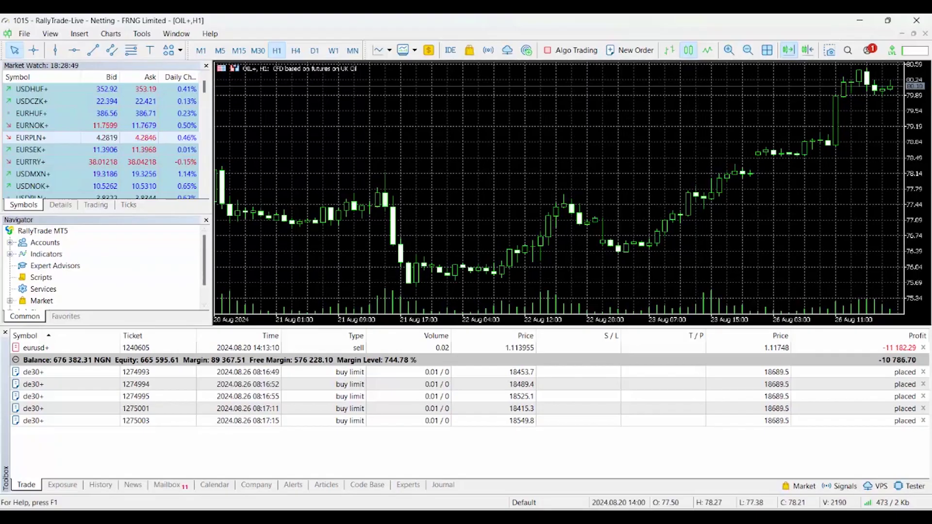
- Narrow the side panels to widen the chart, and expand Navigator's Indicators, Accounts and account entry
left_click_drag(212, 262, 73, 262)
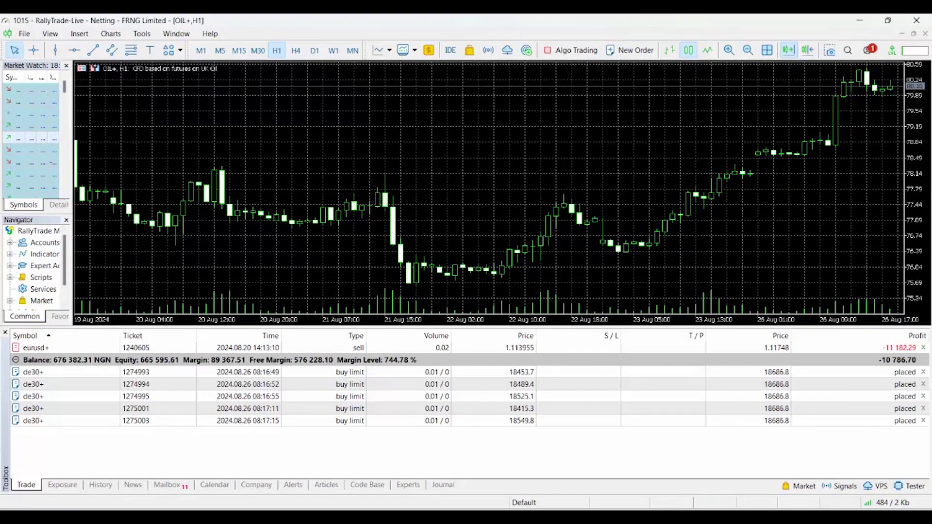
left_click(9, 254)
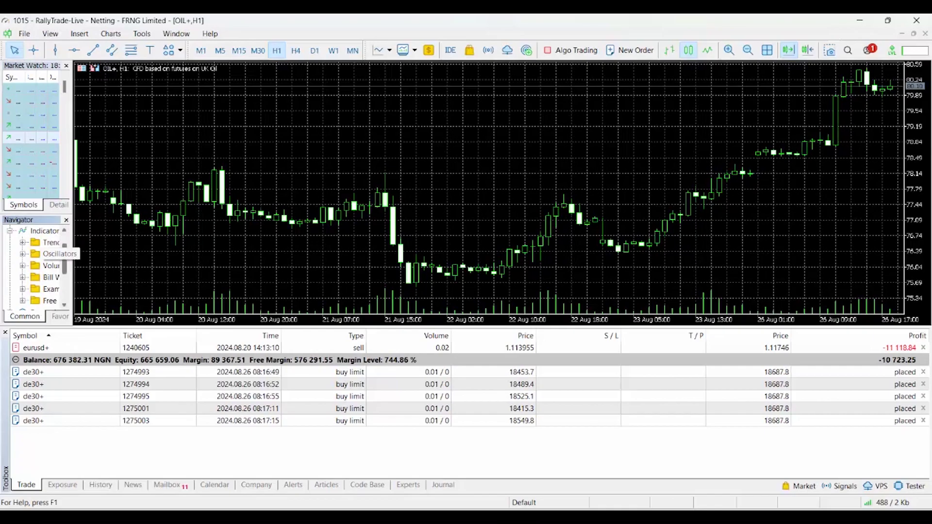
scroll(34, 267, "up", 1)
left_click(10, 242)
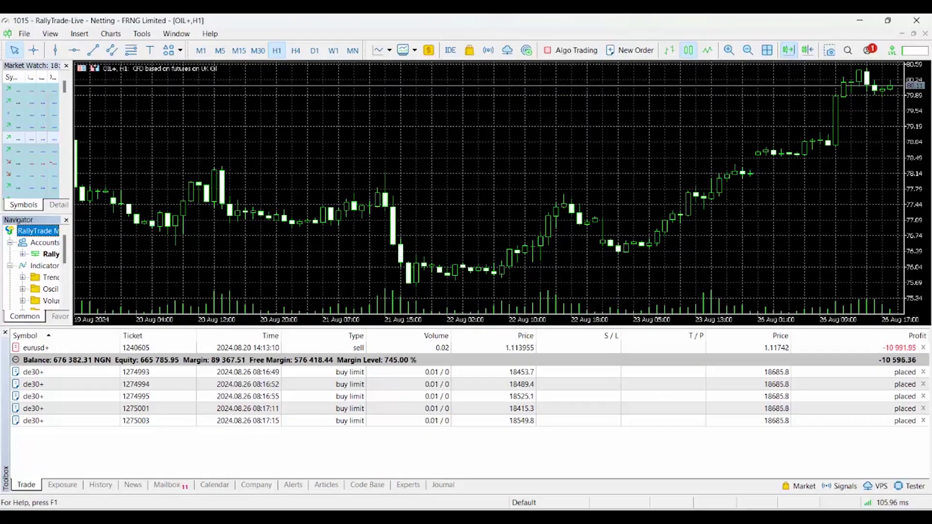
left_click(22, 254)
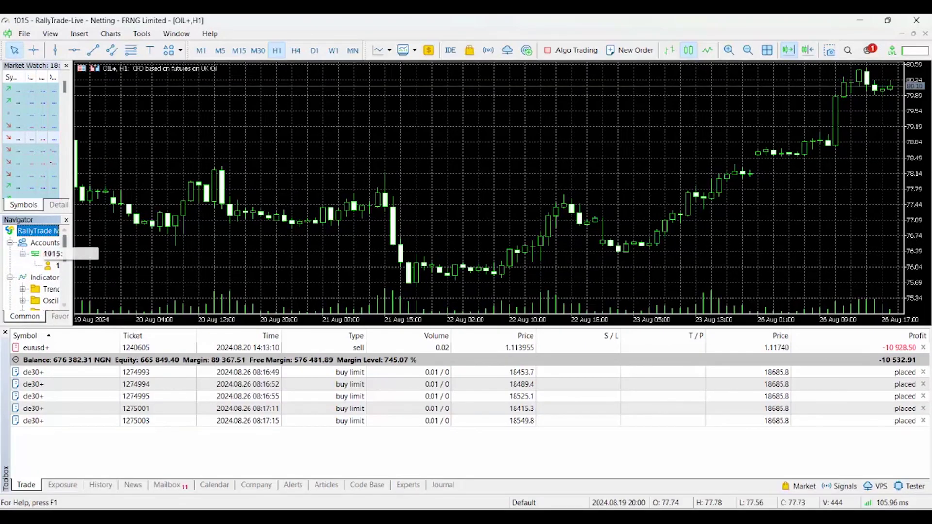
key("alt")
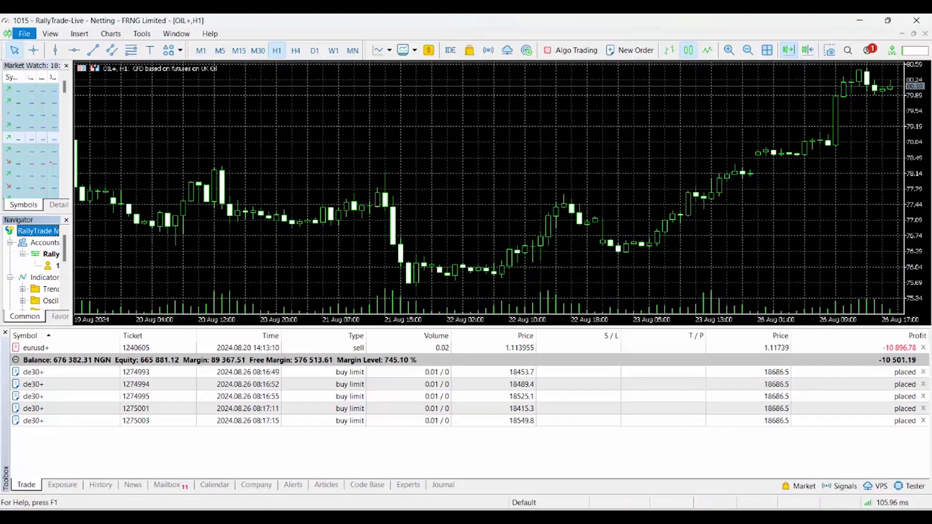
- Bring up File > Login to Trade Account with the keyboard for the RallyTrade-Live server
key("Down")
key("Down")
key("Down")
key("Down")
key("Down")
key("Down")
key("Down")
key("Down")
key("Down")
key("Down")
key("Down")
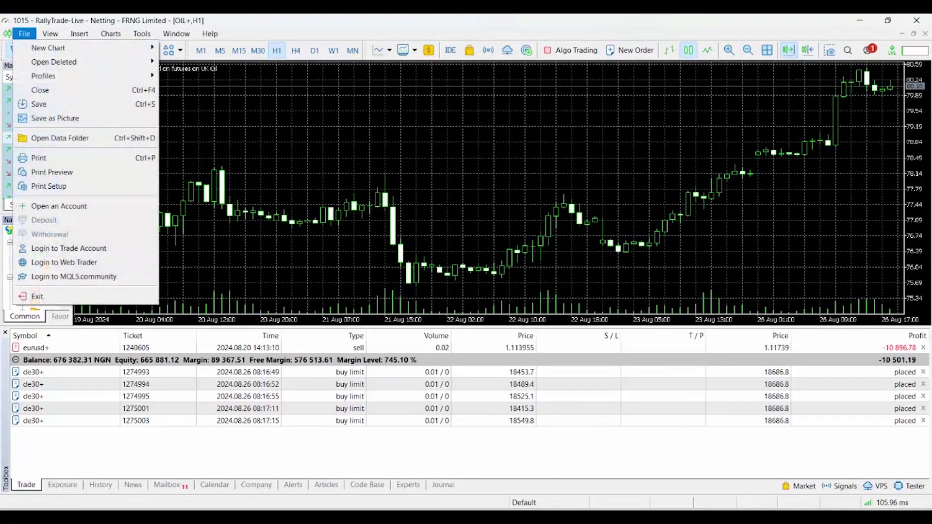
key("Down")
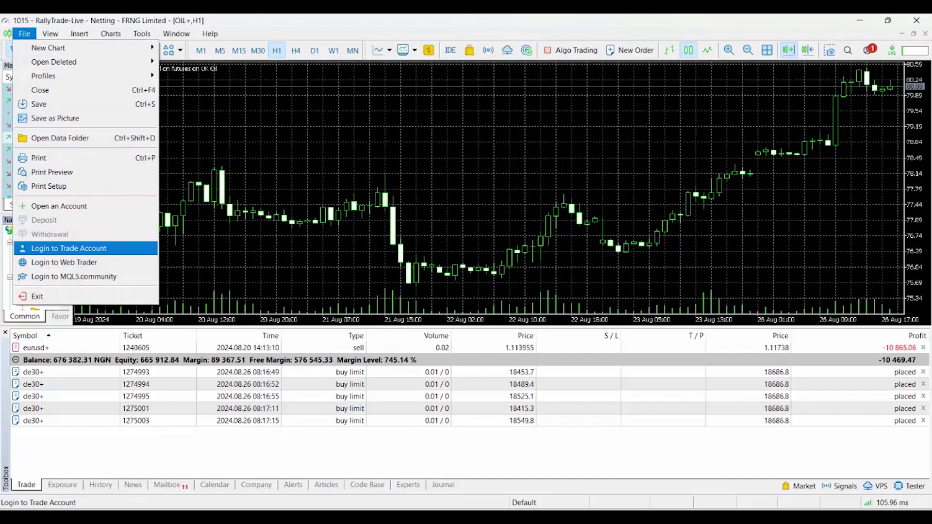
key("Return")
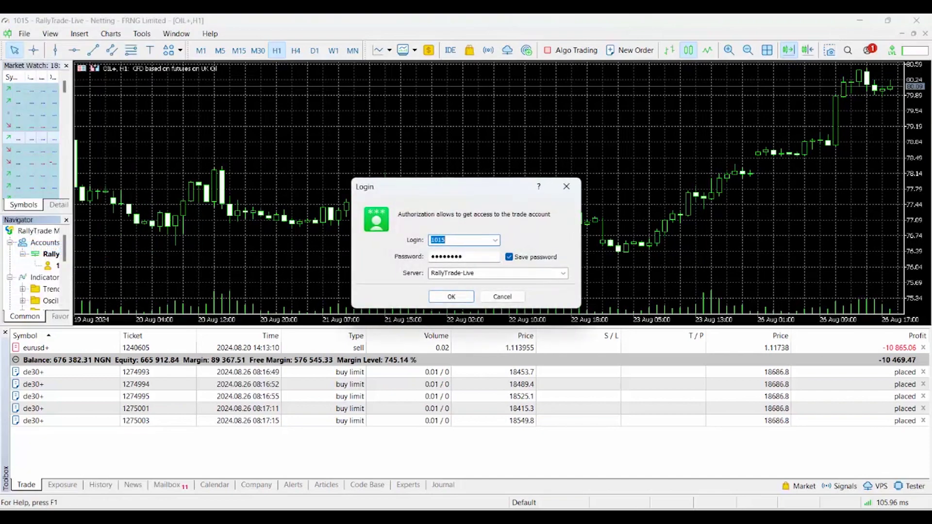